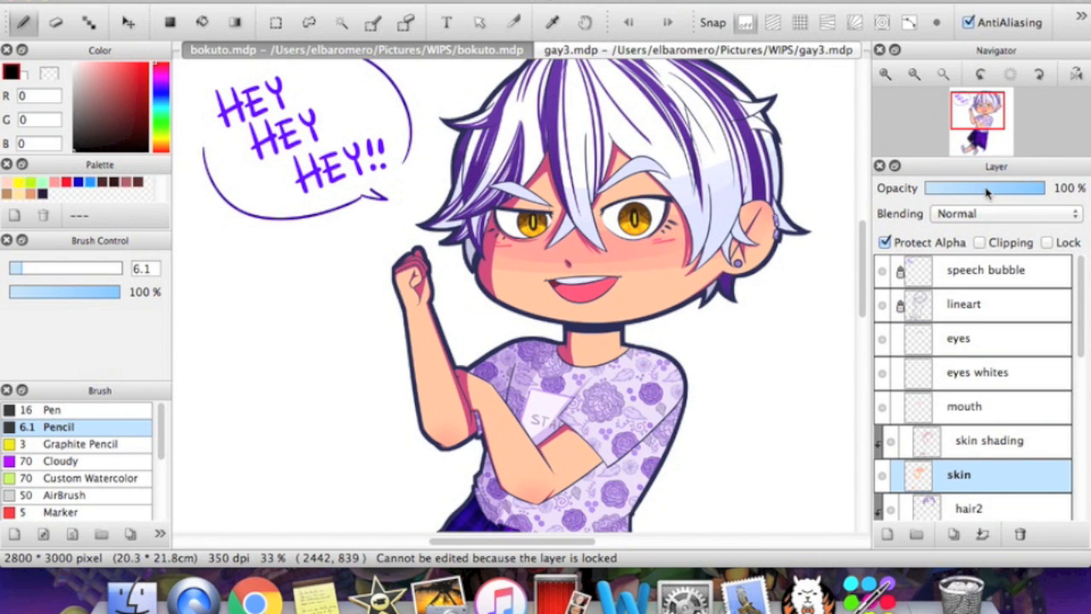
Try the skin layer at 73% opacity, restore it to 100%, and keep its blending mode at Normal
left_click(987, 190)
left_click(1017, 188)
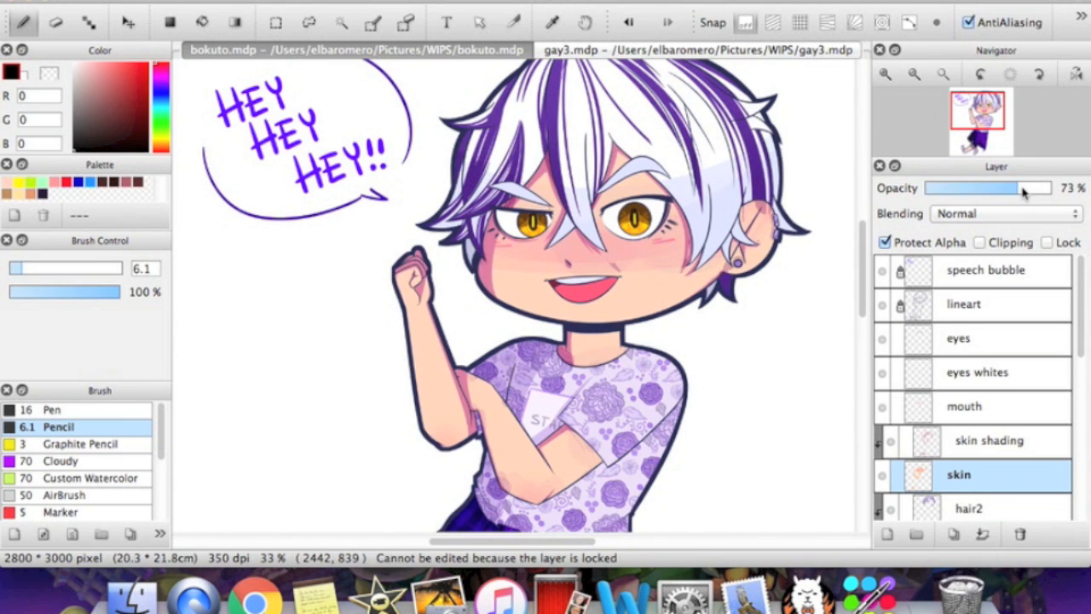
left_click(1045, 188)
left_click(1054, 188)
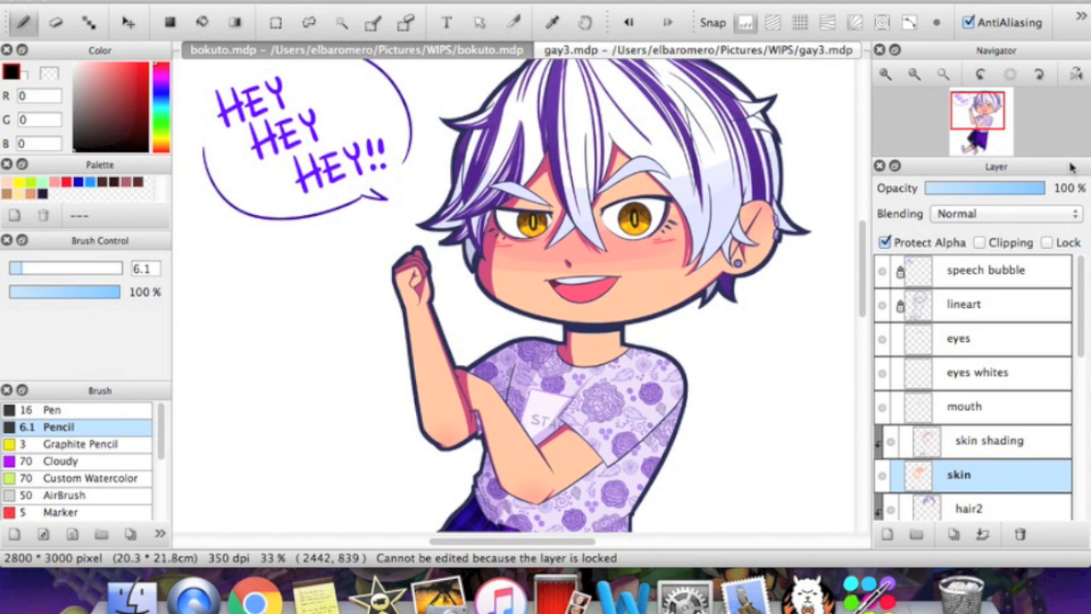
left_click(1008, 214)
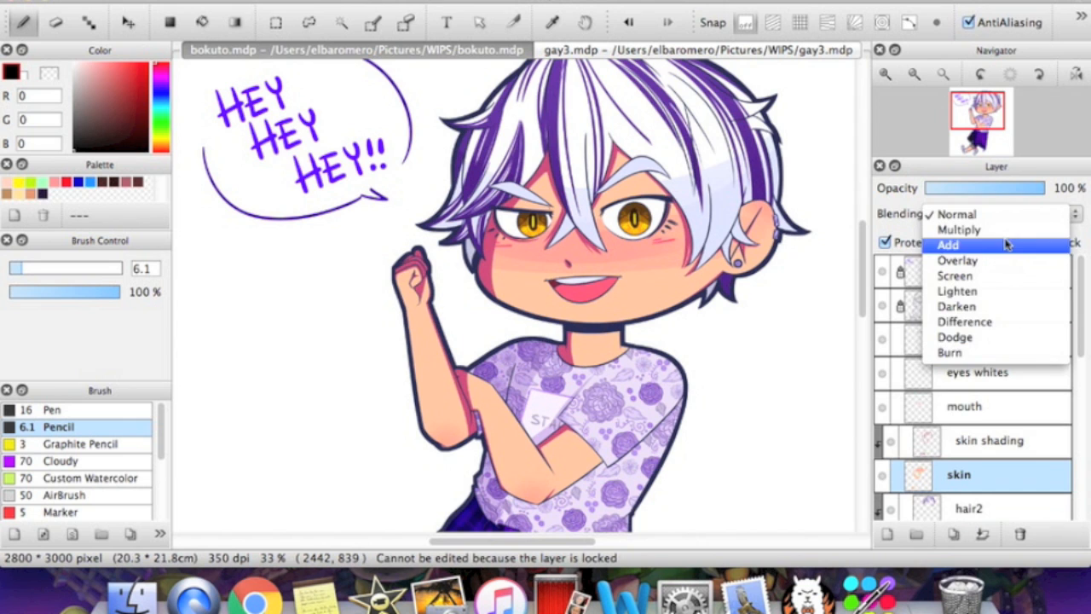
left_click(957, 214)
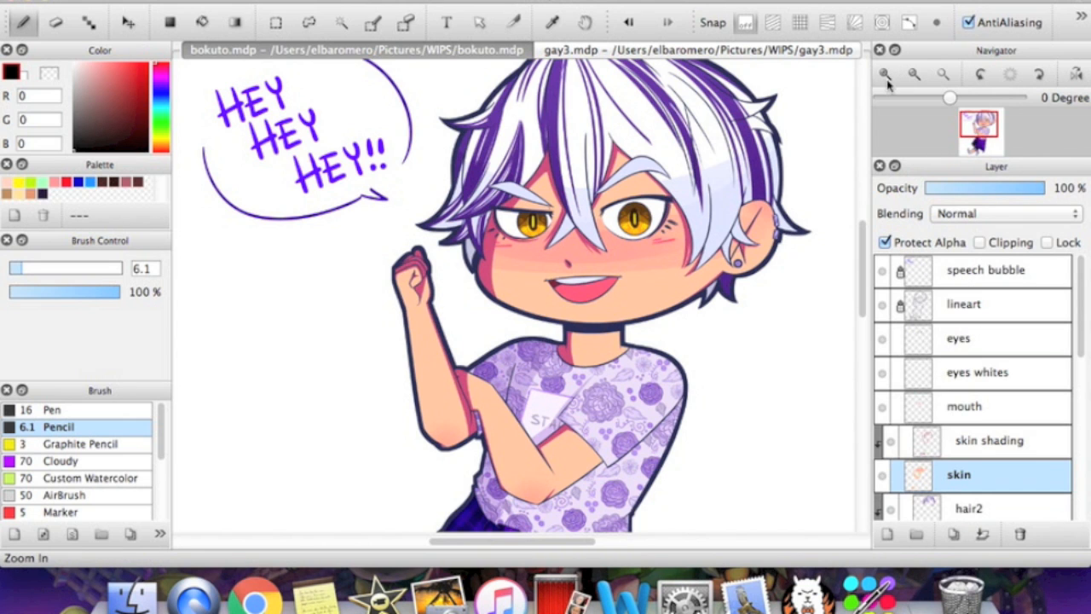
Select the shirt's base layer, named top, and zoom in on the torso
left_click(976, 141)
left_click_drag(1083, 331, 1076, 409)
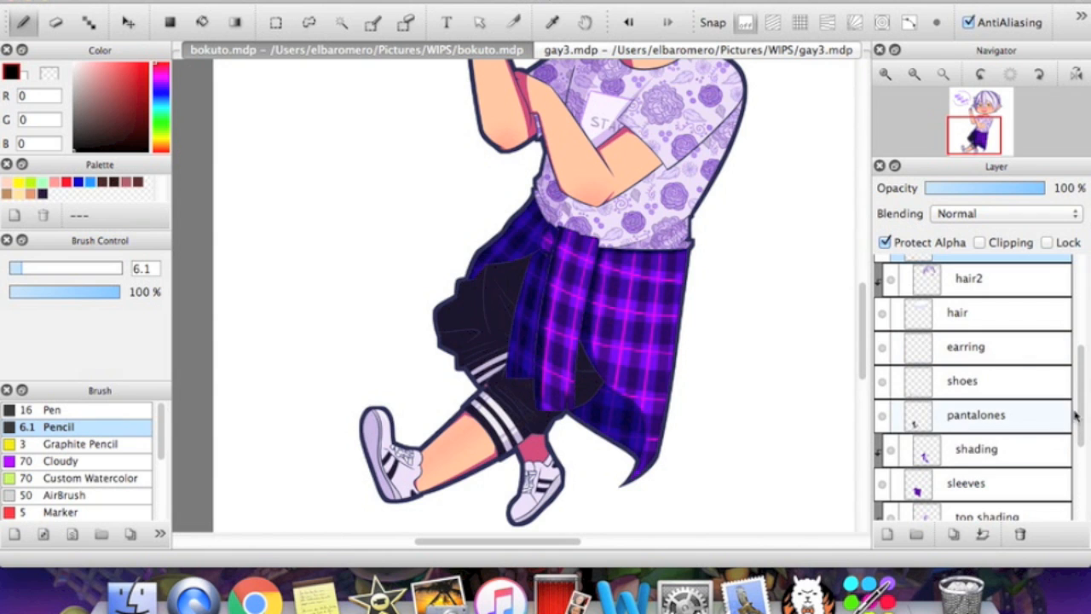
left_click_drag(1075, 401, 1073, 460)
left_click(1036, 437)
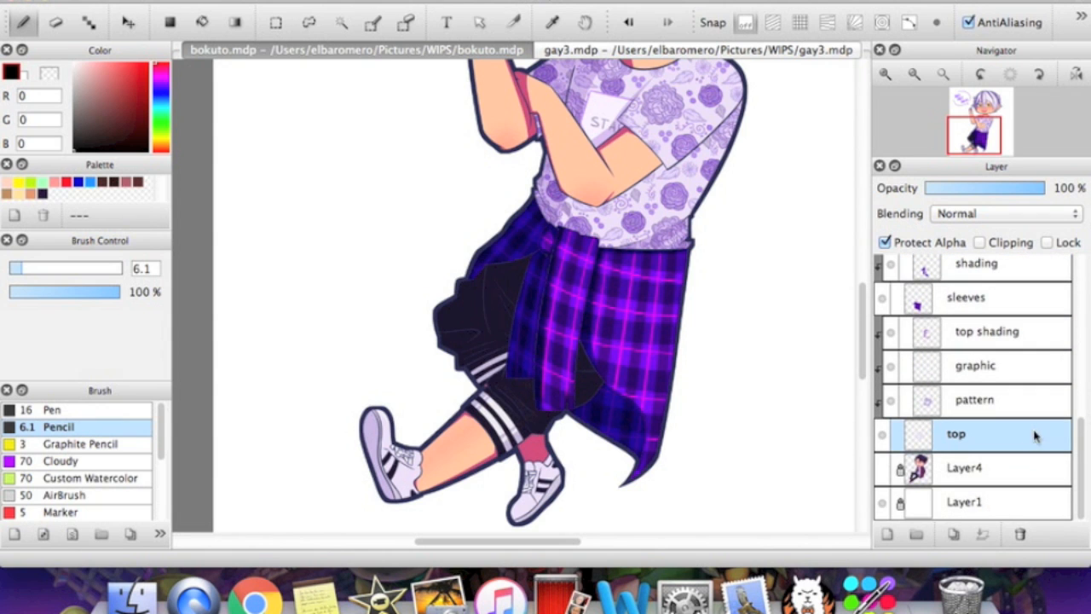
left_click_drag(979, 139, 978, 138)
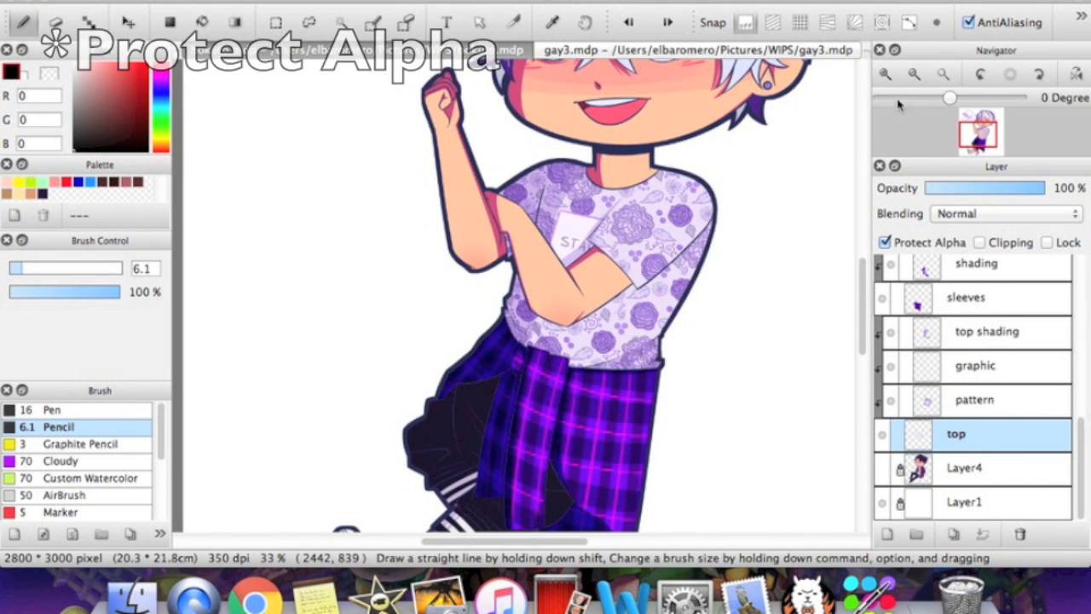
left_click(885, 74)
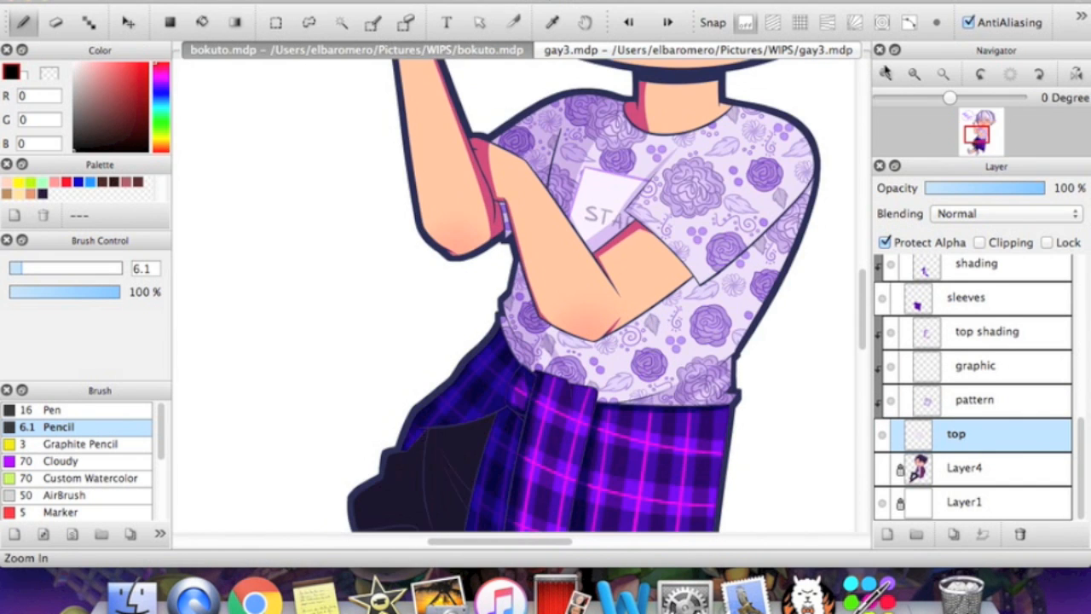
Choose the Pen brush in pure red (255, 0, 0) and set its size to 47
left_click(150, 63)
left_click(62, 412)
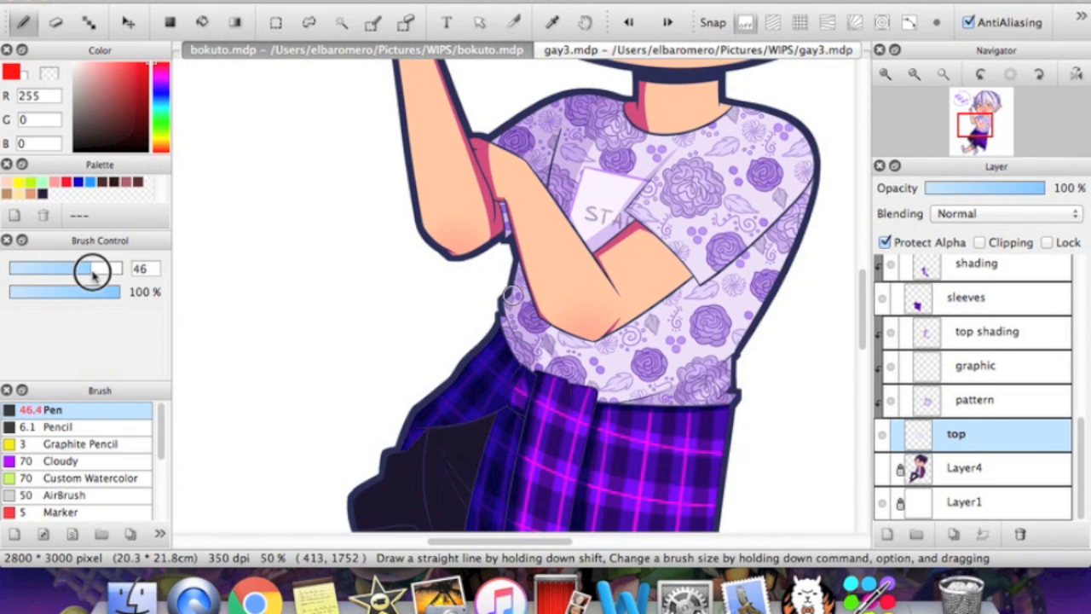
left_click(89, 268)
Try painting red strokes diagonally across the shirt on the protected top layer, and undo them
mouse_move(518, 79)
left_mouse_down()
mouse_move(625, 296)
mouse_move(750, 460)
left_mouse_up()
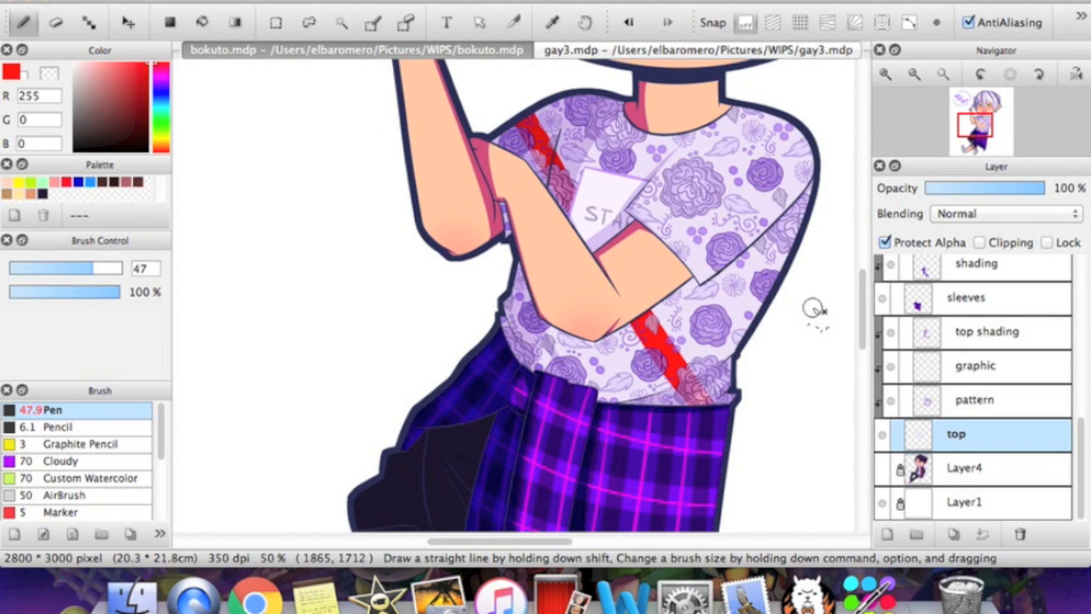
mouse_move(713, 316)
left_mouse_down()
mouse_move(686, 371)
mouse_move(721, 295)
left_mouse_up()
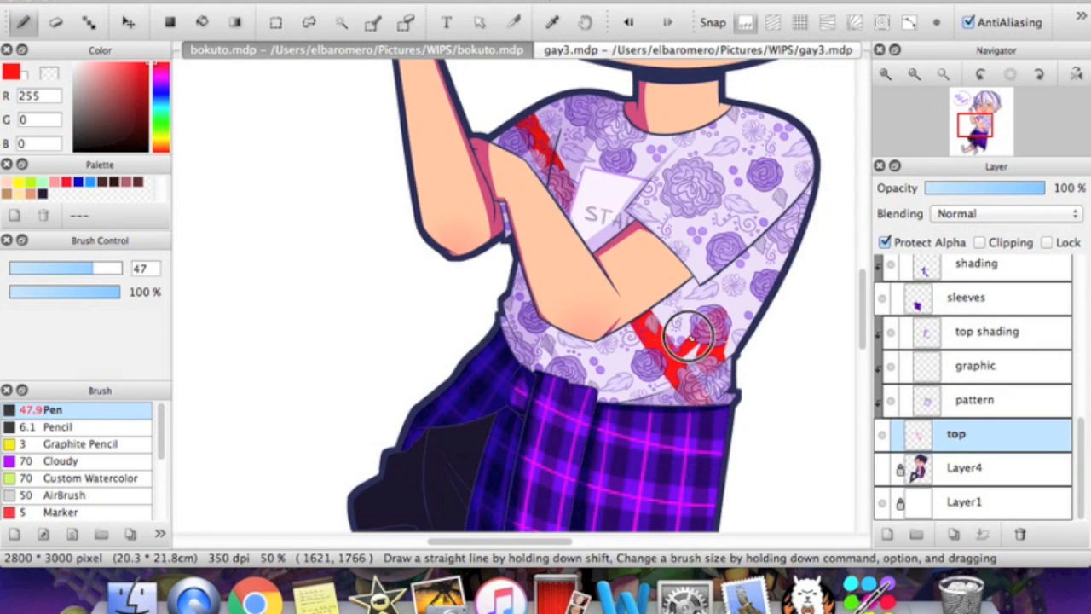
key("super+z")
key("super+z")
key("super+z")
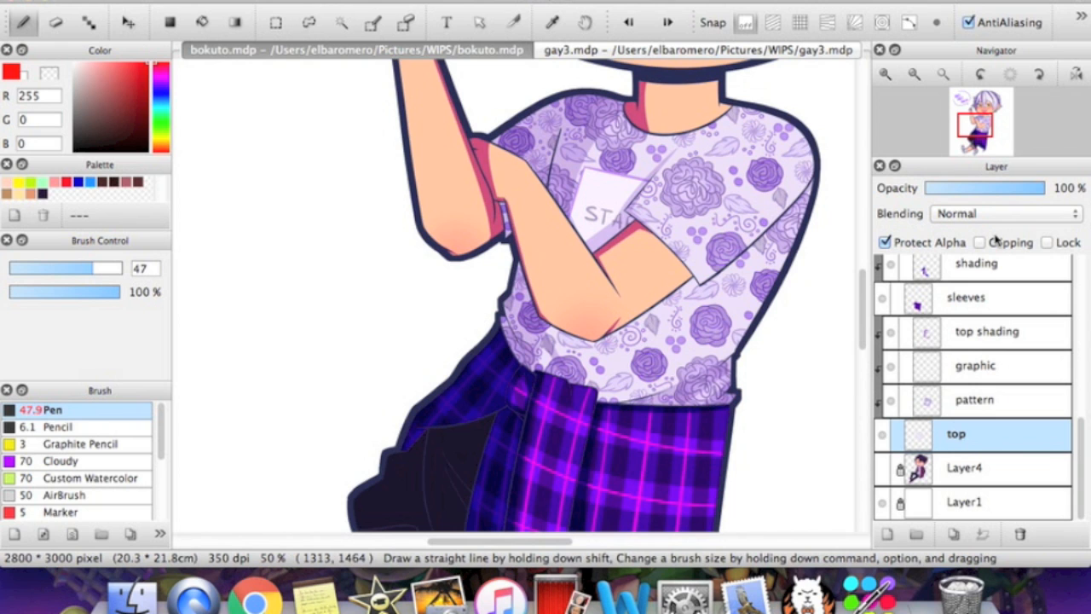
Hide the pattern layer and show it again to check what it contributes to the shirt
left_click(974, 401)
left_click(890, 399)
left_click(890, 399)
Add a new layer directly above the top layer and turn on Clipping for it
left_click_drag(980, 136, 978, 132)
left_click(953, 434)
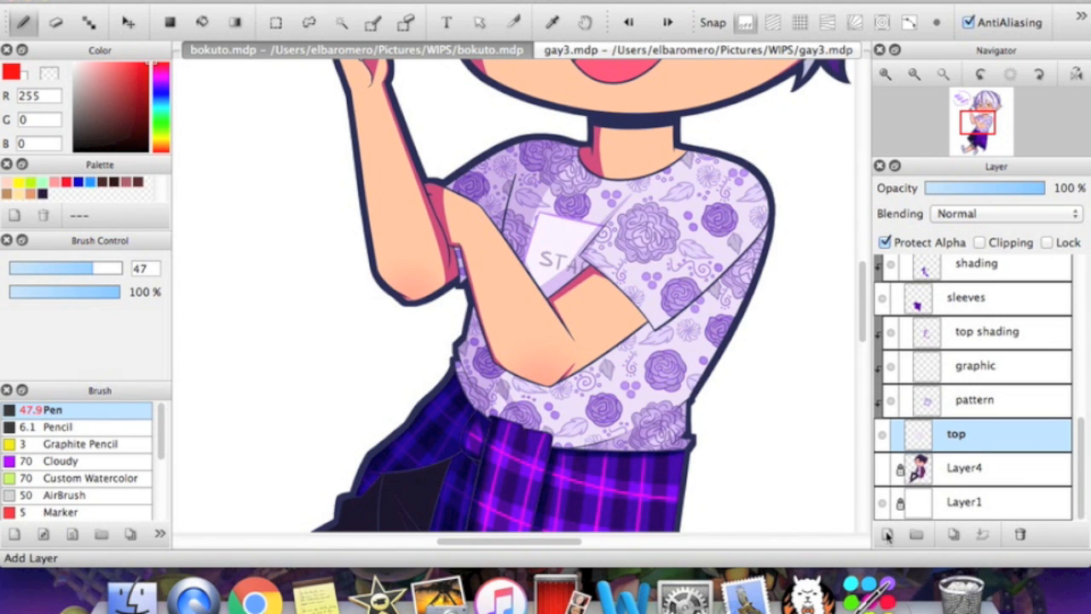
left_click(886, 534)
left_click(1003, 243)
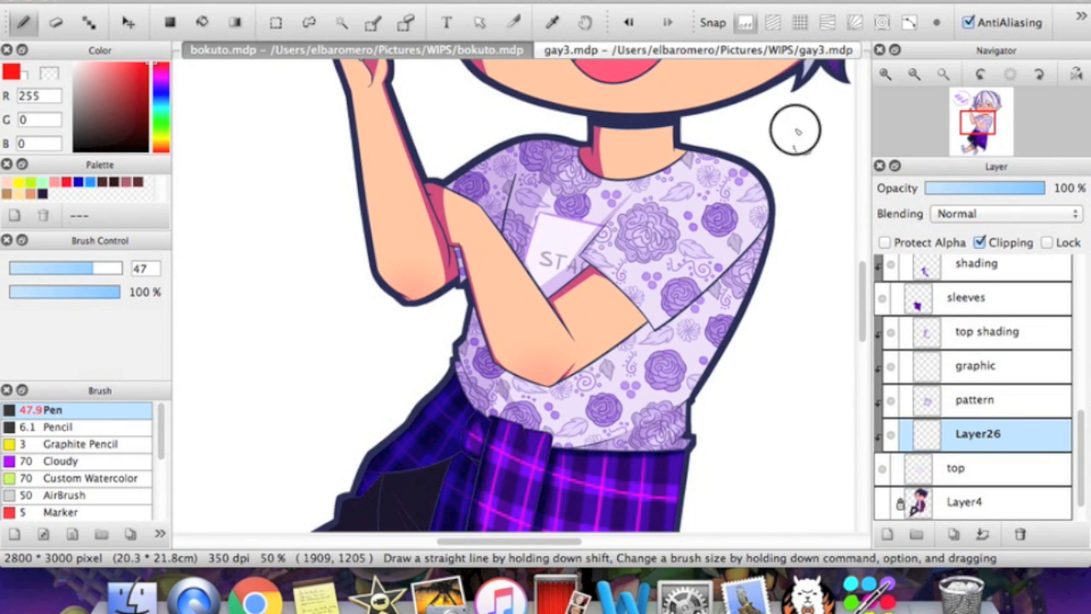
Paint a red area over the shirt's shoulder on the clipping layer, and try erasing it with a large eraser
mouse_move(714, 157)
left_mouse_down()
mouse_move(708, 261)
mouse_move(726, 317)
left_mouse_up()
mouse_move(736, 128)
left_mouse_down()
mouse_move(742, 273)
mouse_move(770, 196)
left_mouse_up()
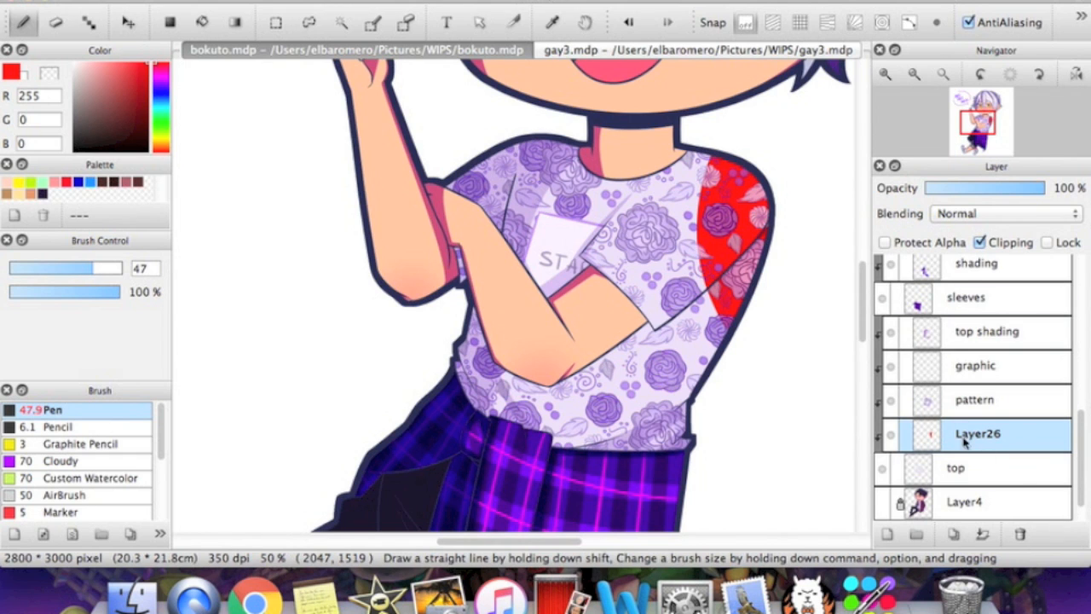
key("e")
left_click_drag(68, 269, 119, 270)
mouse_move(763, 230)
left_mouse_down()
mouse_move(731, 195)
mouse_move(755, 284)
mouse_move(712, 178)
mouse_move(713, 111)
mouse_move(742, 185)
mouse_move(706, 180)
mouse_move(707, 203)
left_mouse_up()
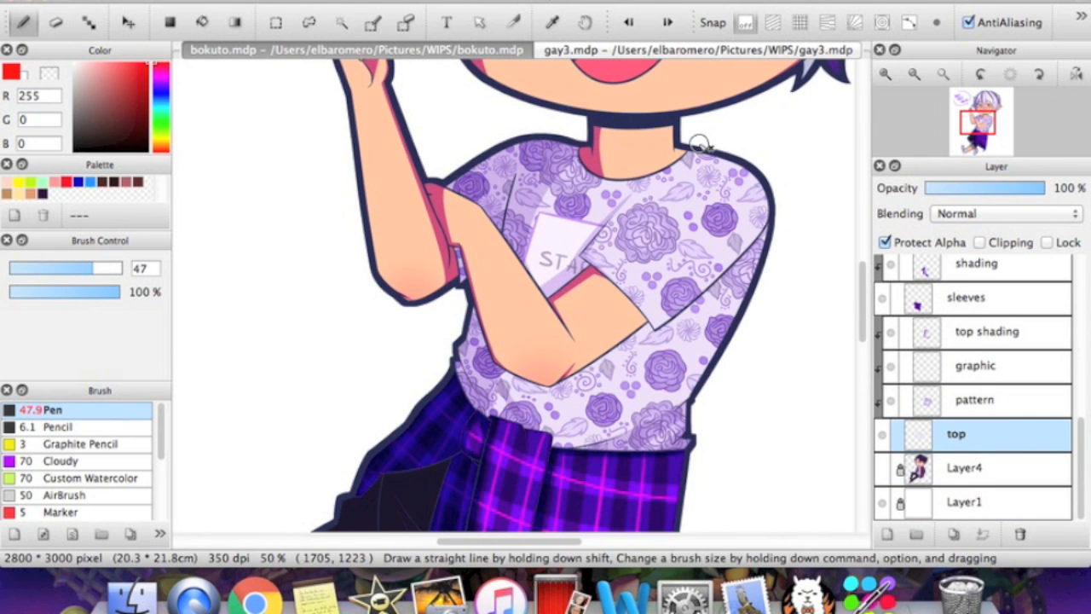
Paint a red stripe down the shirt's shoulder directly on the top layer, and hide the pattern layer
mouse_move(710, 134)
left_mouse_down()
mouse_move(772, 330)
mouse_move(719, 127)
left_mouse_up()
left_click_drag(719, 127, 774, 327)
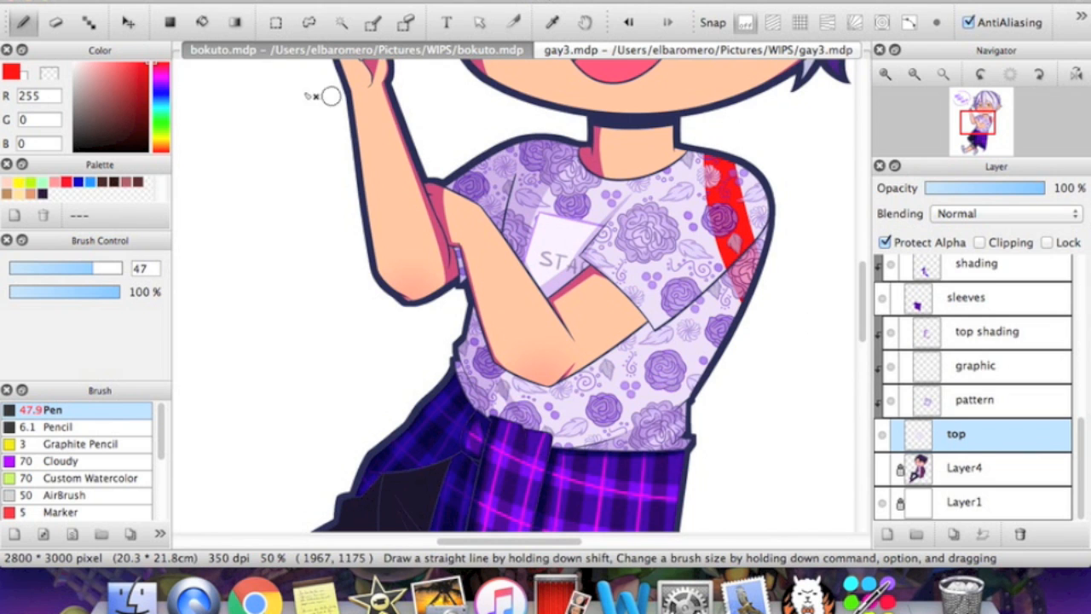
left_click(56, 22)
left_click(890, 399)
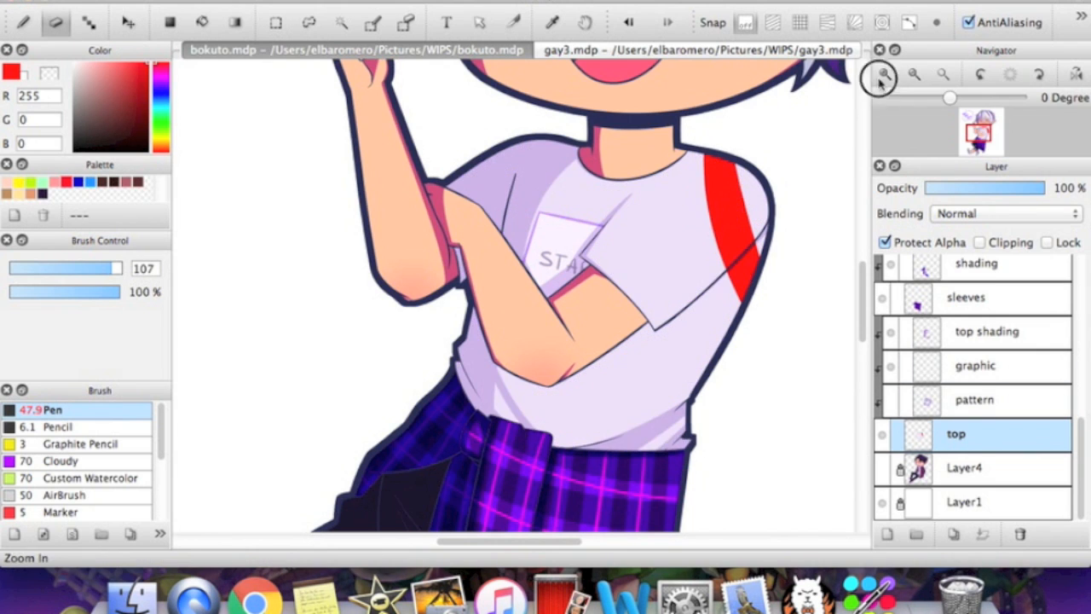
Try erasing part of the red stripe on the top layer, and undo both the erasure and the stripe
left_click(882, 79)
left_click_drag(989, 136, 983, 131)
mouse_move(629, 279)
left_mouse_down()
mouse_move(657, 277)
mouse_move(632, 306)
mouse_move(607, 290)
left_mouse_up()
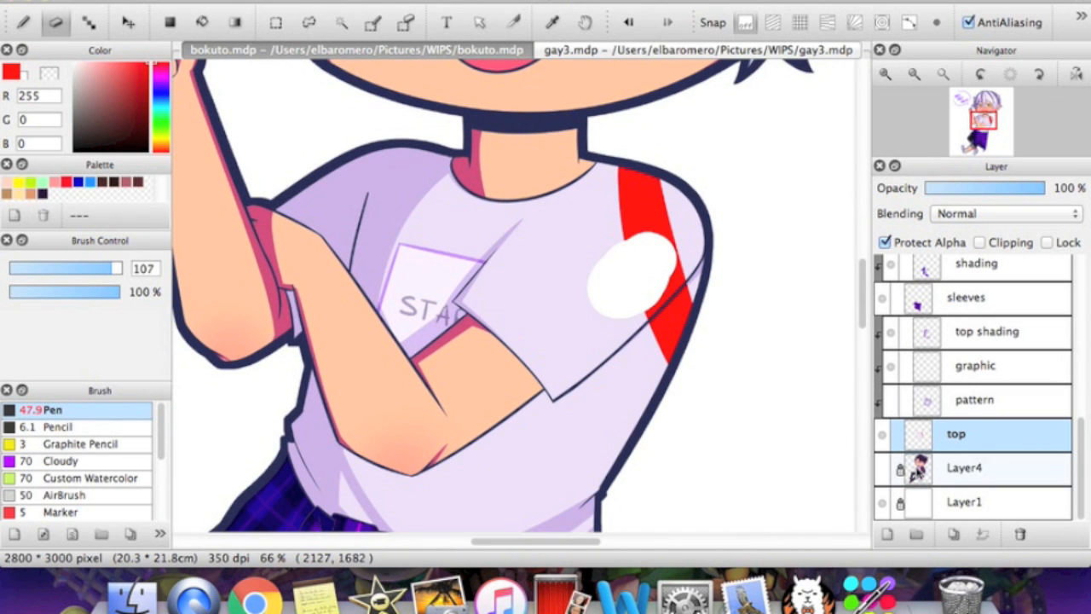
key("super+z")
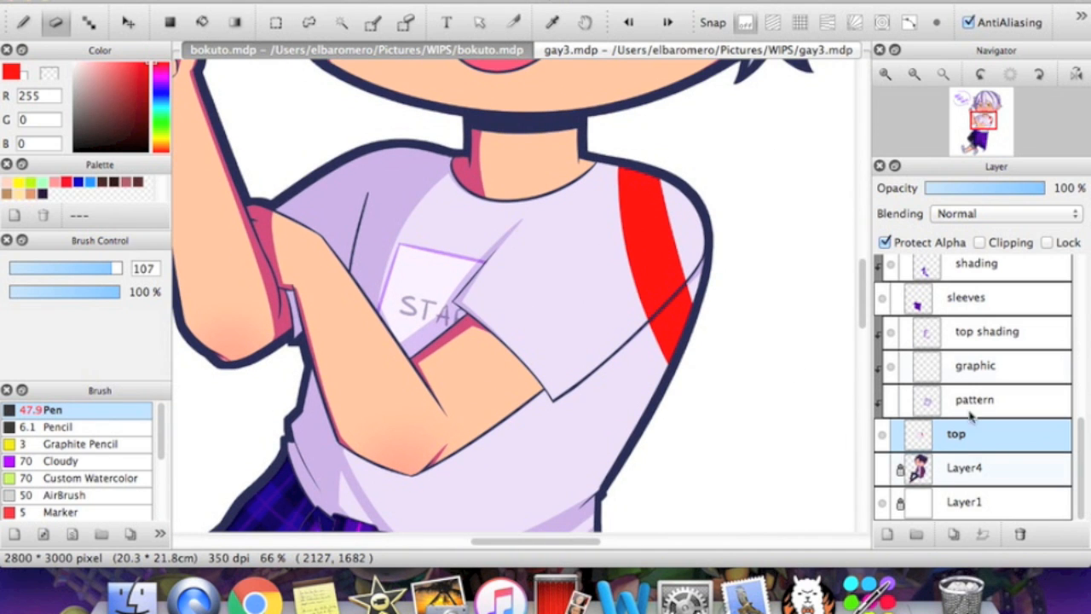
key("super+z")
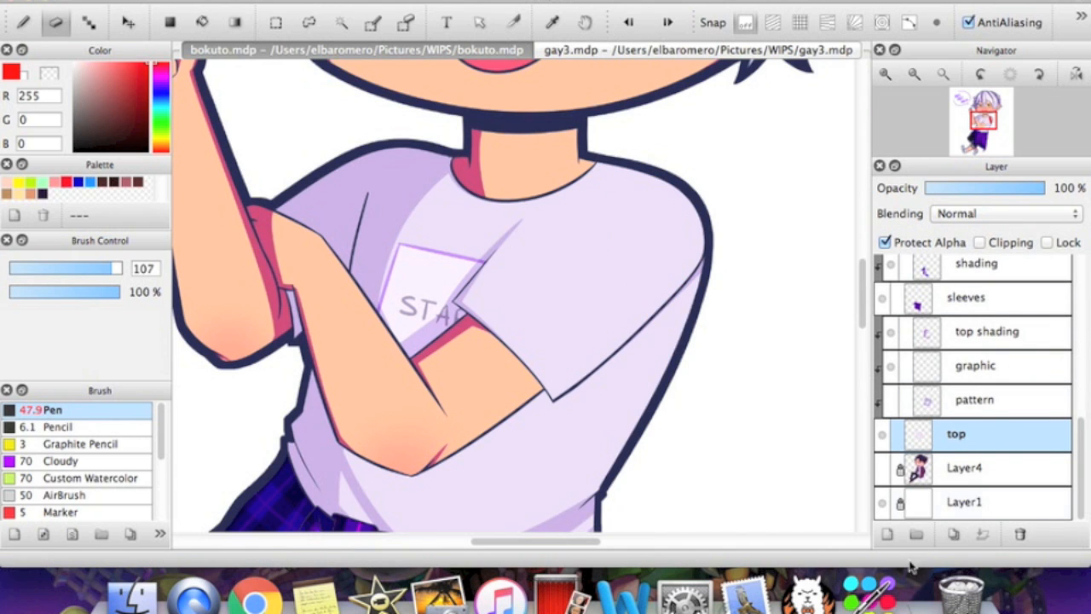
Add a clipping layer above the top layer and paint a red brush stroke over the shoulder on it
left_click(887, 534)
left_click(979, 242)
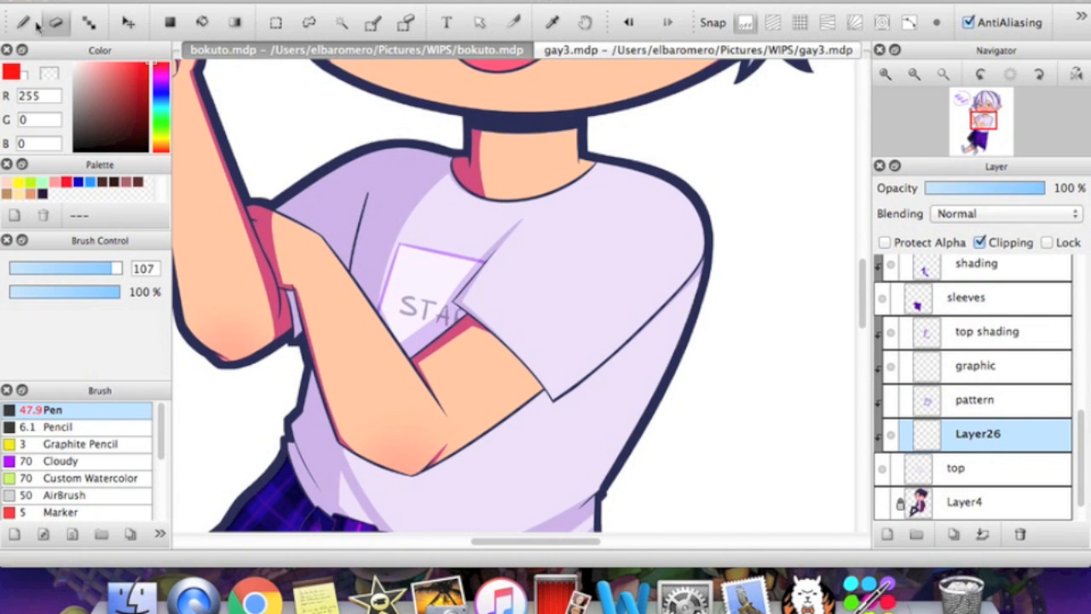
left_click(23, 22)
mouse_move(638, 160)
left_mouse_down()
mouse_move(700, 345)
mouse_move(645, 145)
mouse_move(713, 334)
mouse_move(691, 219)
left_mouse_up()
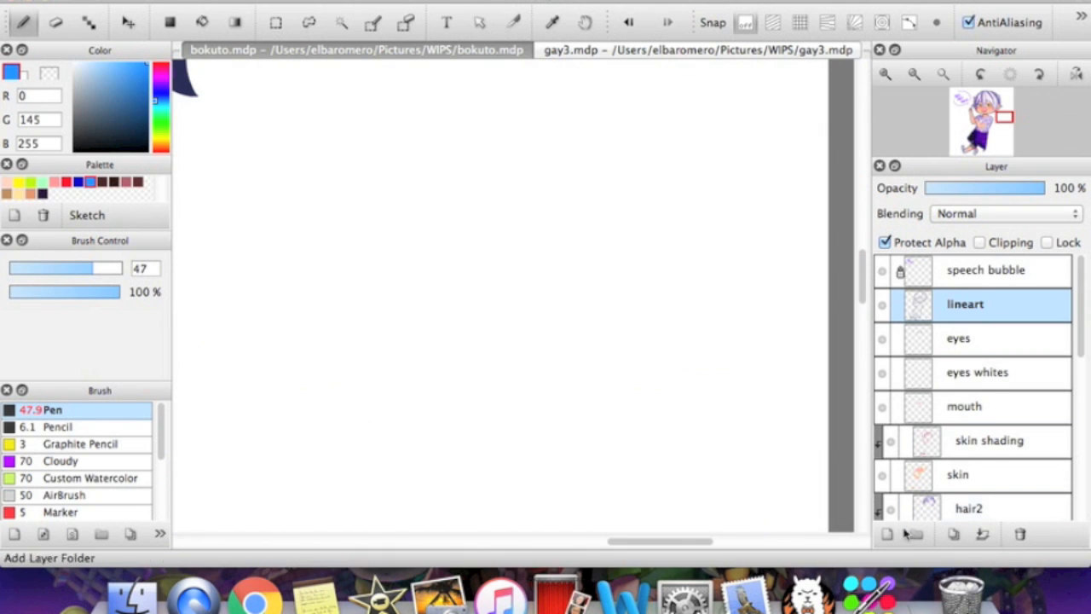
Add a layer above lineart and draw a blue circle on it with the 6.1 Pencil and circular snapping
left_click(886, 534)
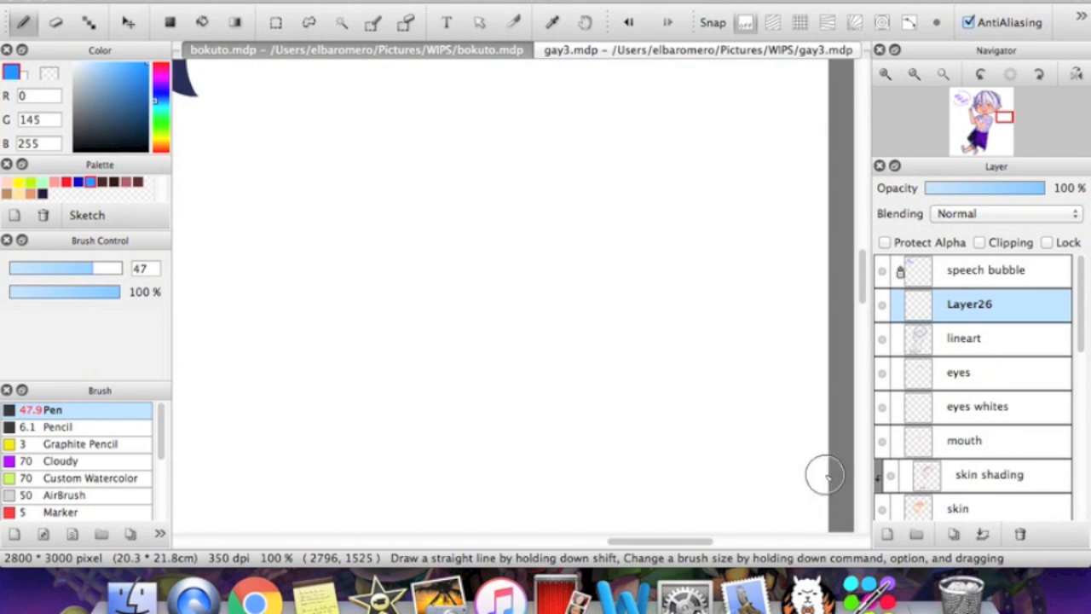
left_click(17, 424)
left_click(884, 23)
left_click(522, 264)
mouse_move(518, 181)
left_mouse_down()
mouse_move(561, 170)
mouse_move(663, 298)
left_mouse_up()
left_click(746, 23)
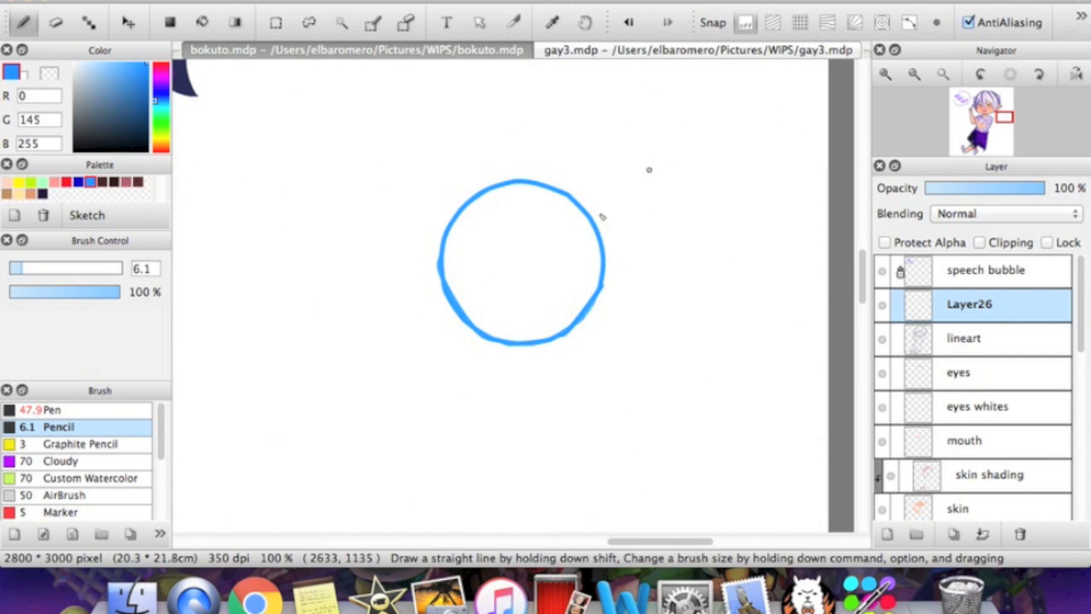
Sketch a vertical centre line through the blue circle and a jaw tapering to a chin below it
left_click_drag(506, 184, 512, 400)
left_click_drag(445, 292, 516, 426)
key("super+z")
mouse_move(438, 287)
left_mouse_down()
mouse_move(469, 366)
mouse_move(514, 406)
mouse_move(575, 371)
left_mouse_up()
left_click_drag(521, 394, 607, 315)
mouse_move(552, 376)
left_mouse_down()
mouse_move(604, 287)
mouse_move(569, 358)
left_mouse_up()
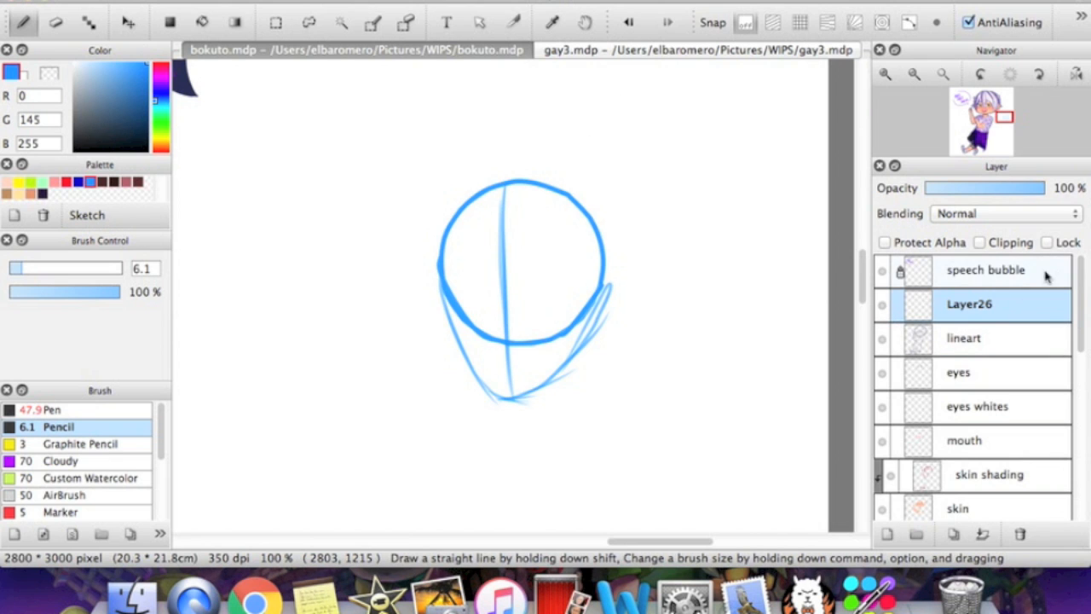
Add a new empty layer above the head sketch's layer and zoom in to 150%
left_click(886, 533)
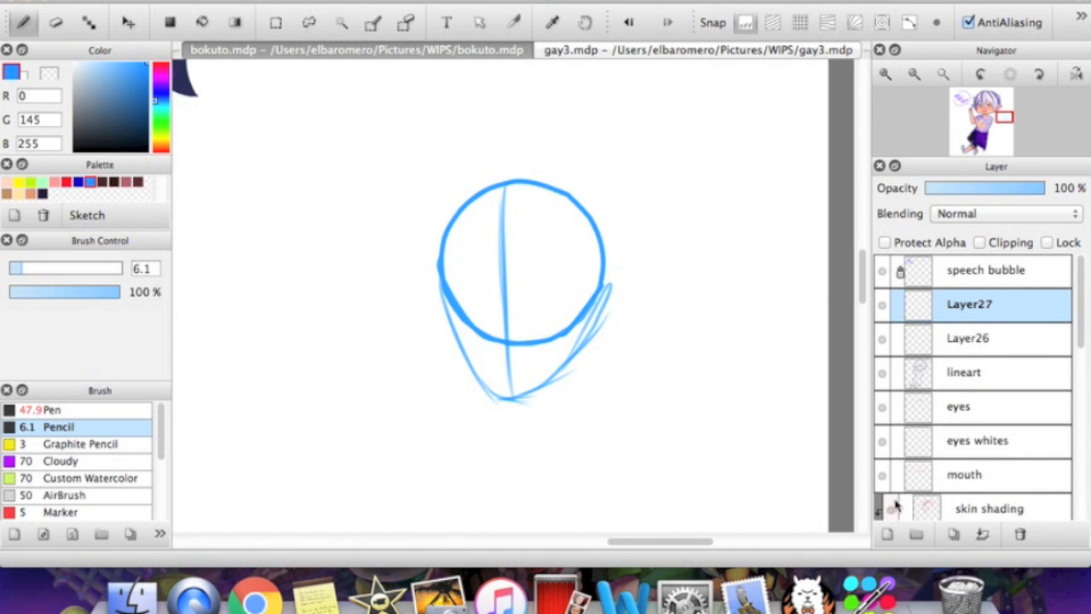
left_click(884, 73)
left_click_drag(653, 540, 644, 541)
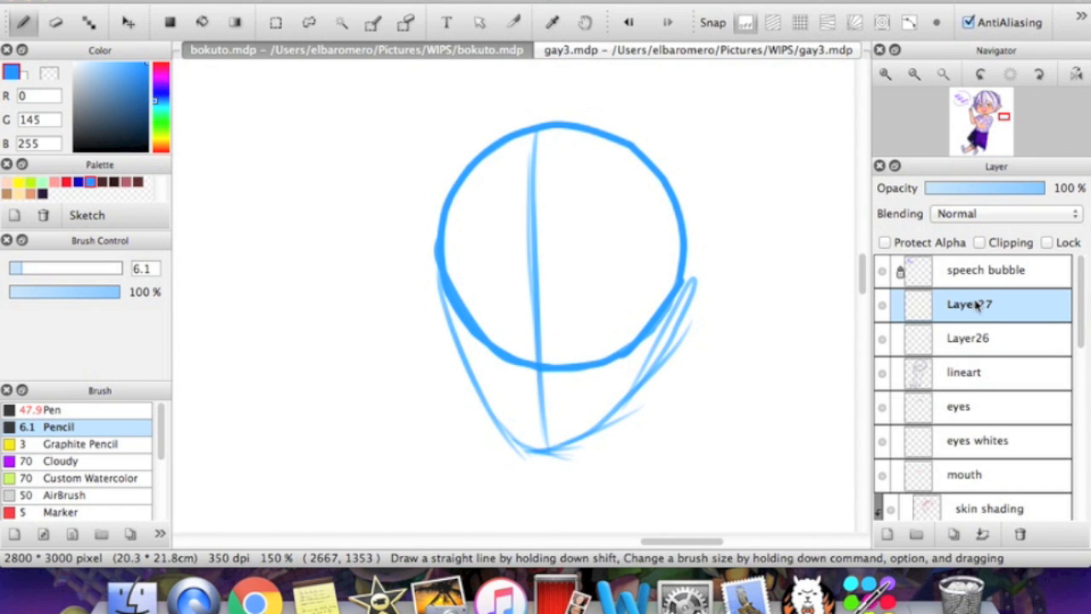
Rename the head drawing's layer as "sketch" and lock it
left_click(956, 349)
left_click(882, 339)
left_click(883, 340)
double_click(963, 341)
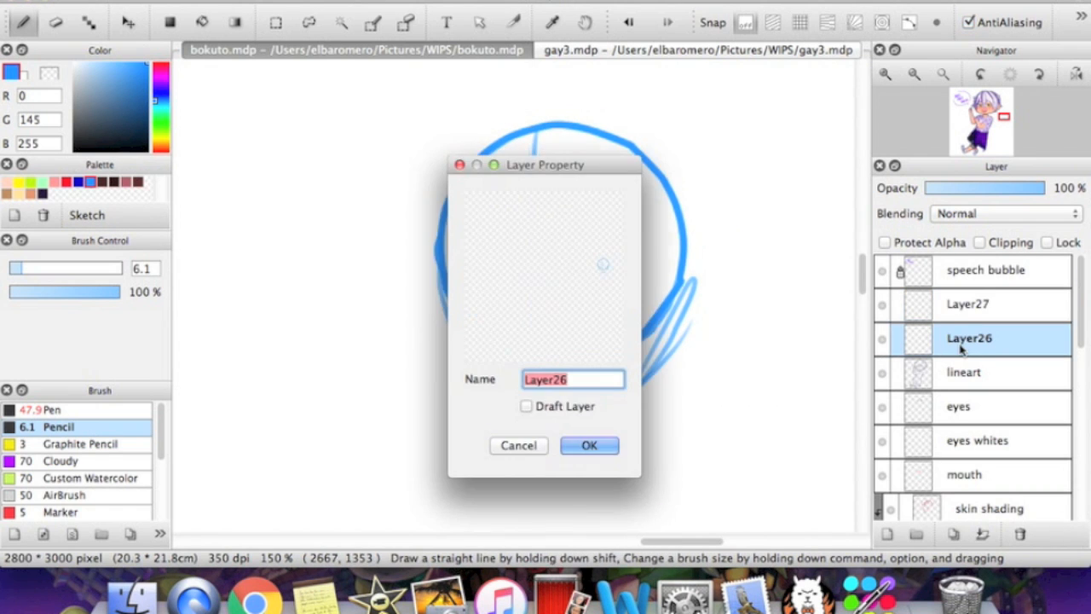
type("sketch")
key("Return")
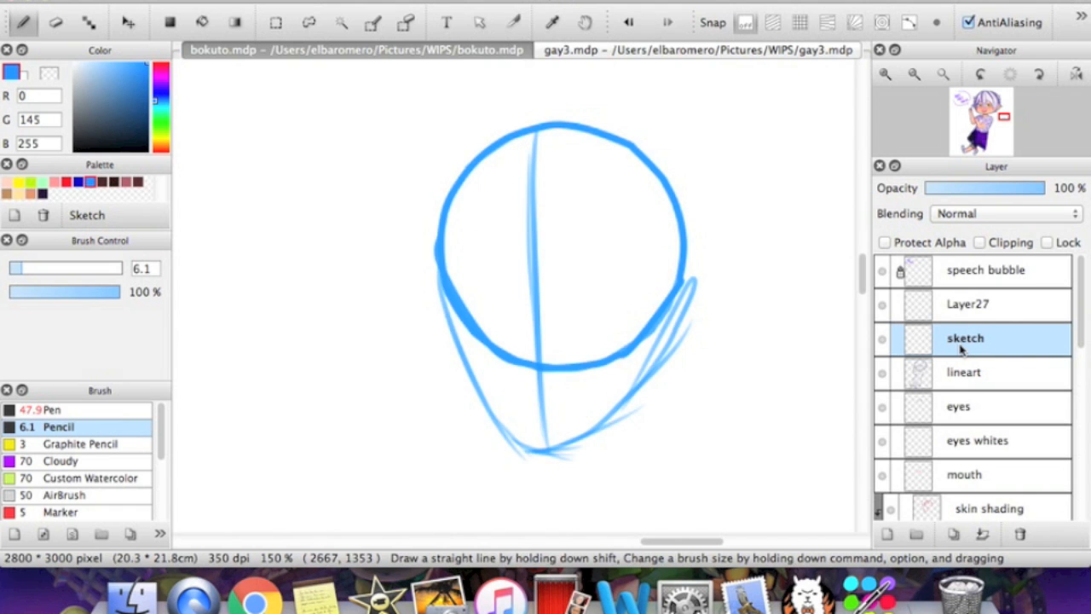
left_click(1046, 243)
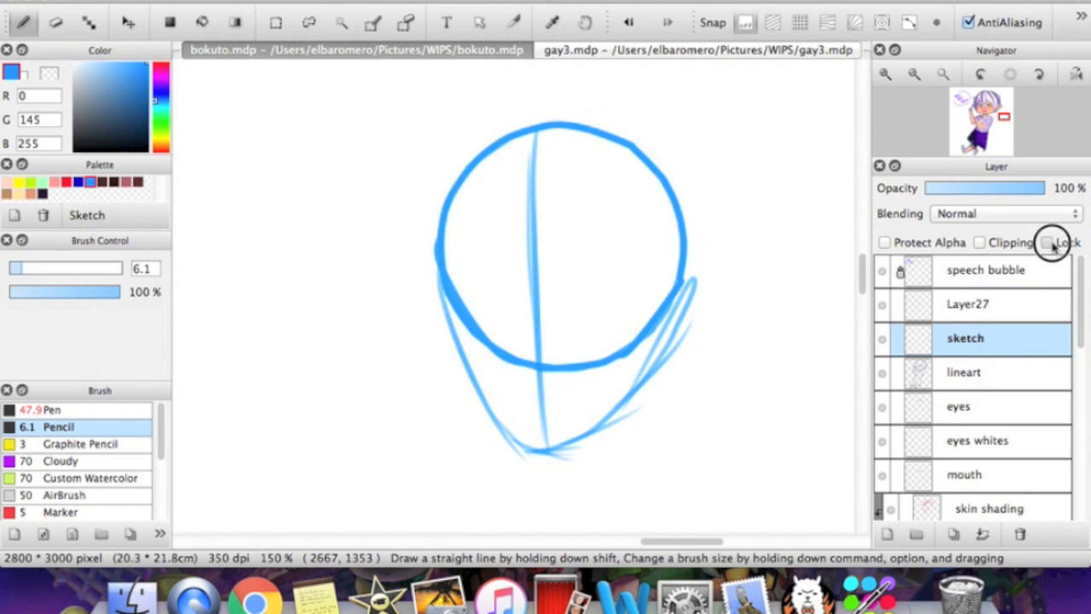
Choose the lineart red swatch (255, 0, 30) and set the Pen brush size to 18
left_click(65, 182)
left_click(51, 410)
left_click_drag(39, 269, 50, 274)
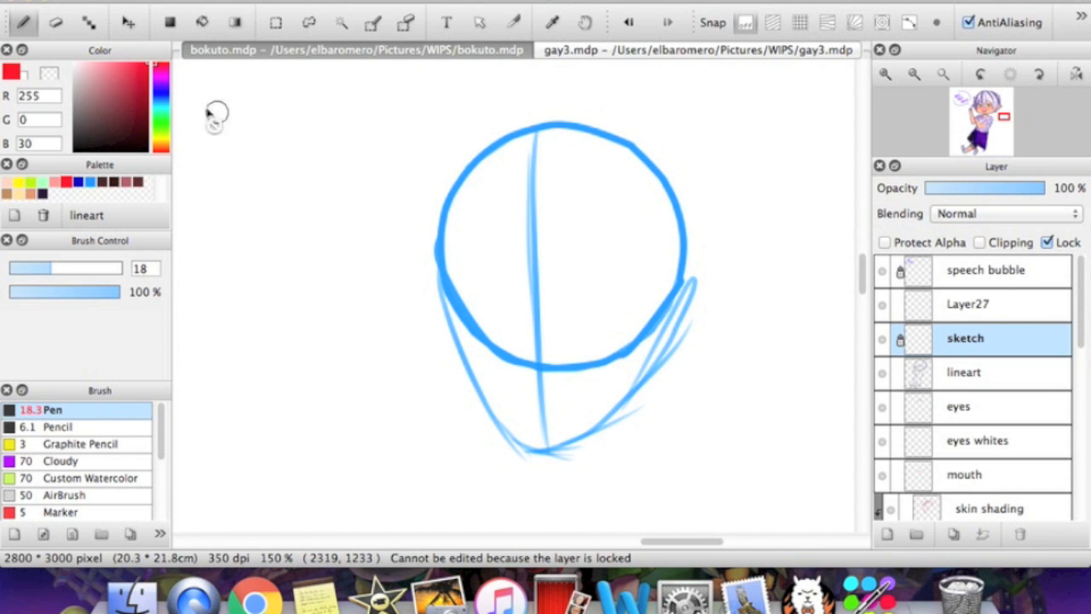
left_click(127, 23)
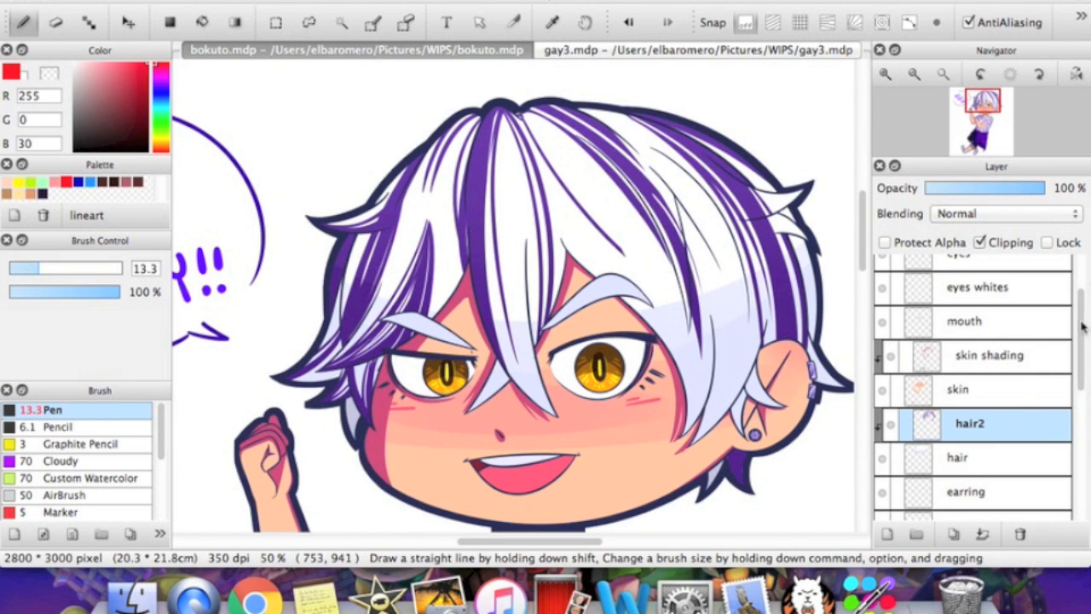
Add a new layer directly above the lineart layer
scroll(1084, 334, "up", 5)
left_click(988, 307)
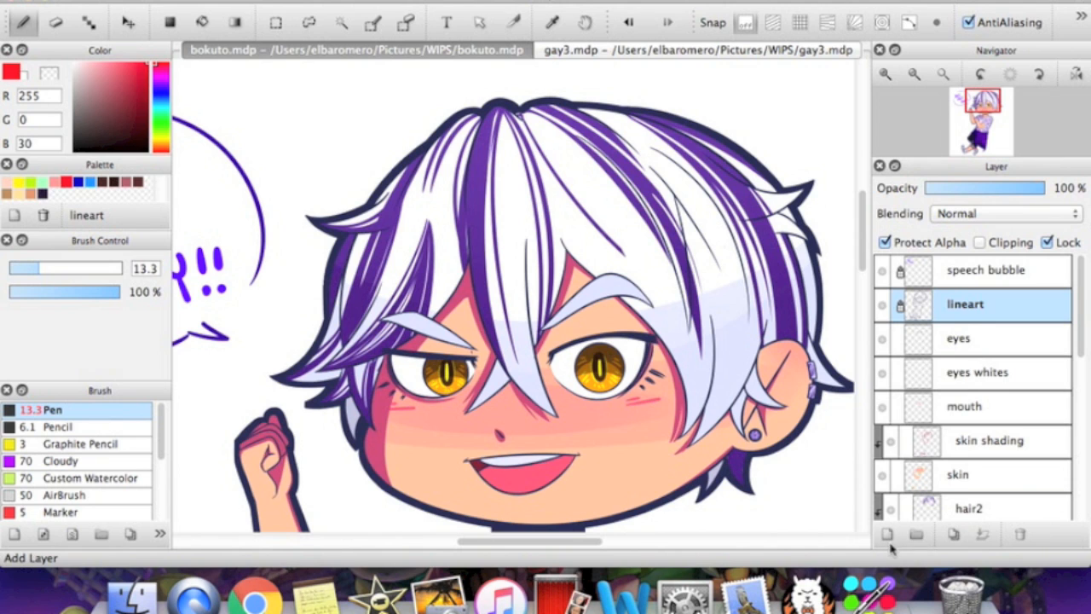
left_click(887, 537)
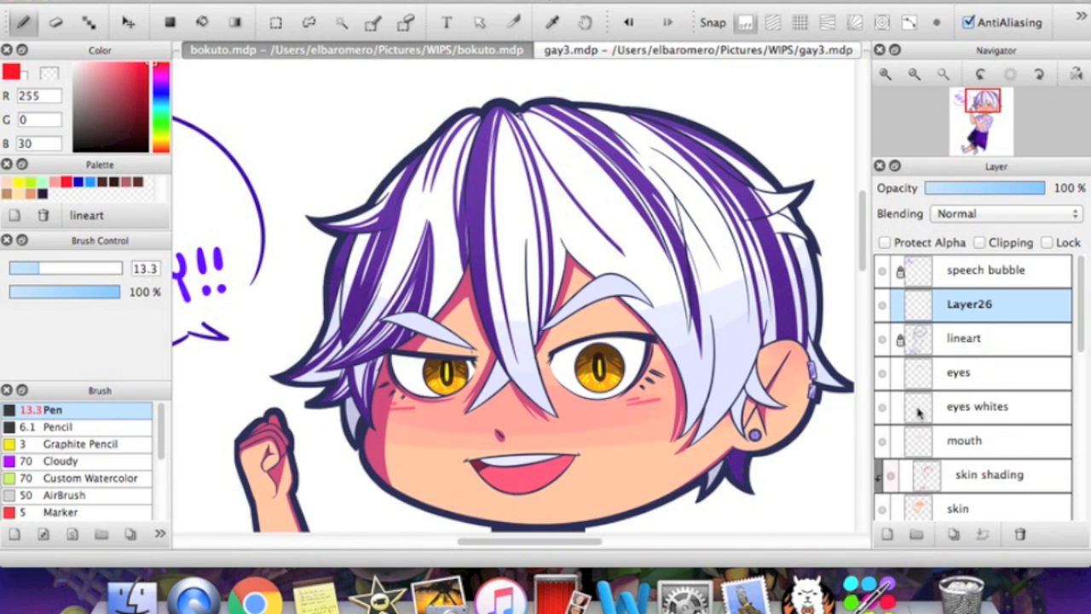
Rename the new layer above the lineart as "sksksk"
double_click(971, 307)
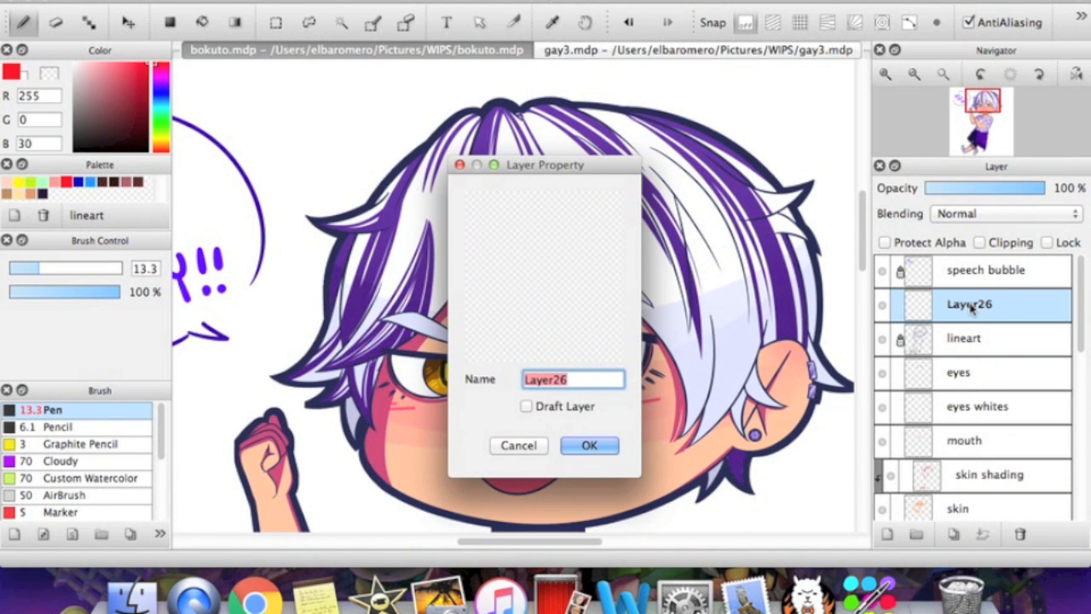
type("sksksk")
key("Return")
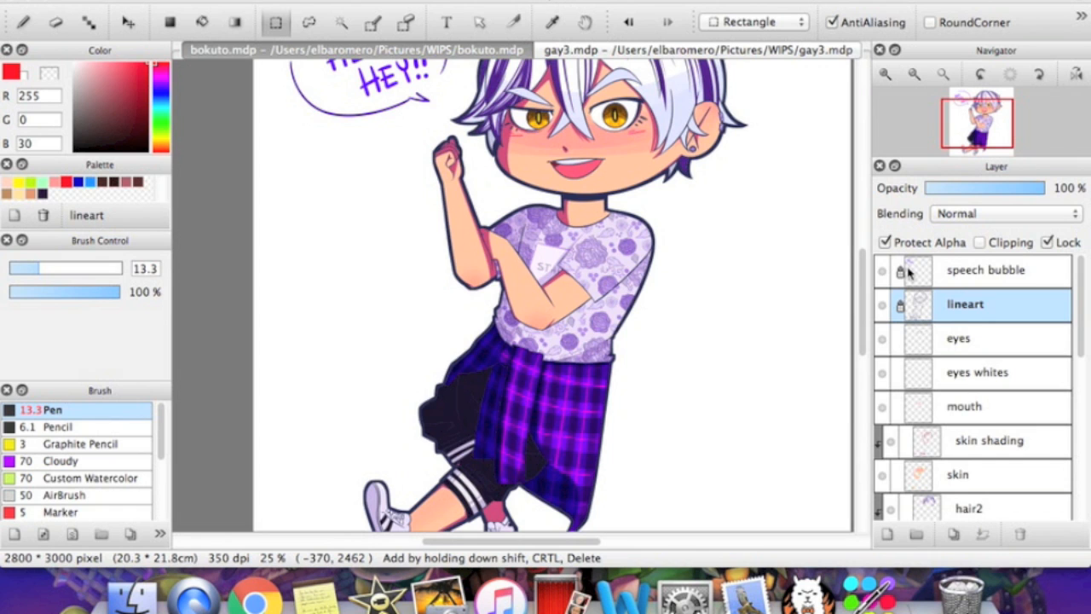
Select the whole canvas and paste a copy of the lineart as a new layer above the lineart layer
left_click(940, 75)
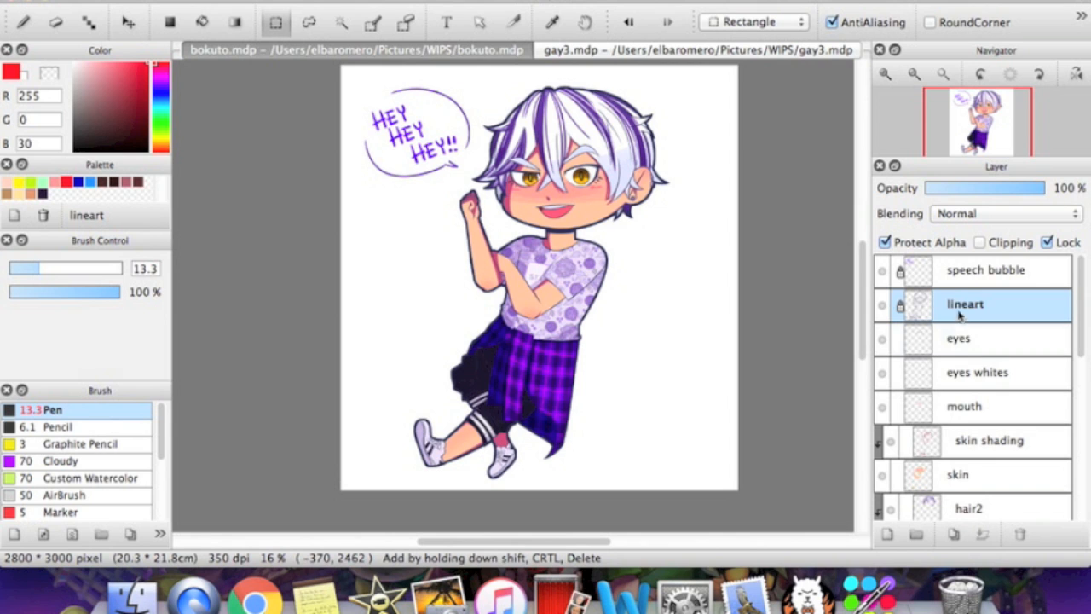
left_click_drag(994, 129, 987, 134)
left_click_drag(259, 61, 691, 521)
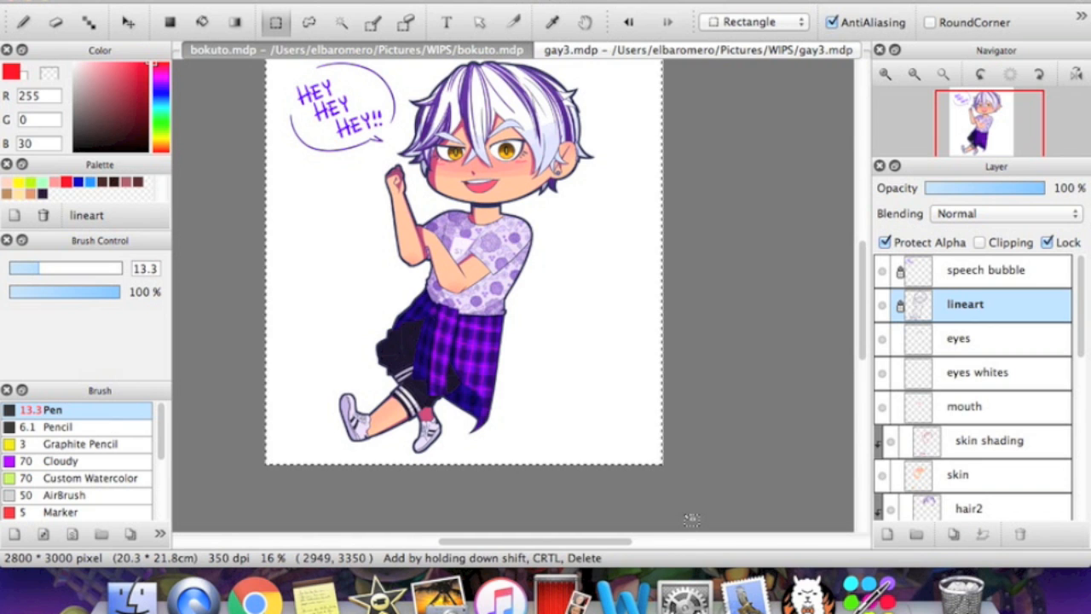
key("super+v")
left_click(305, 51)
key("super+v")
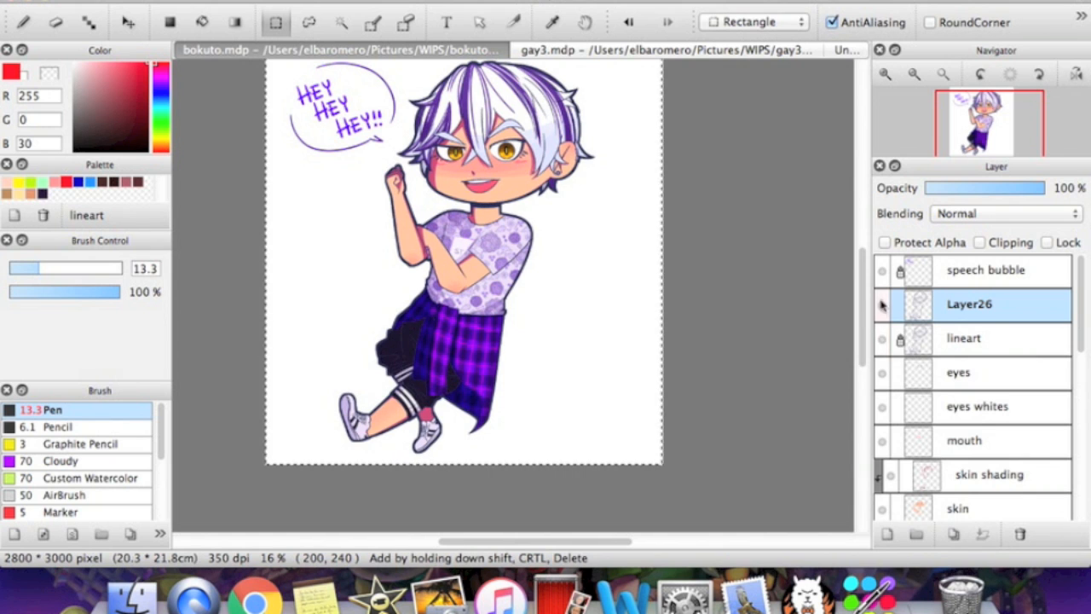
Delete the pasted lineart copy and make the original lineart layer active
left_click(886, 74)
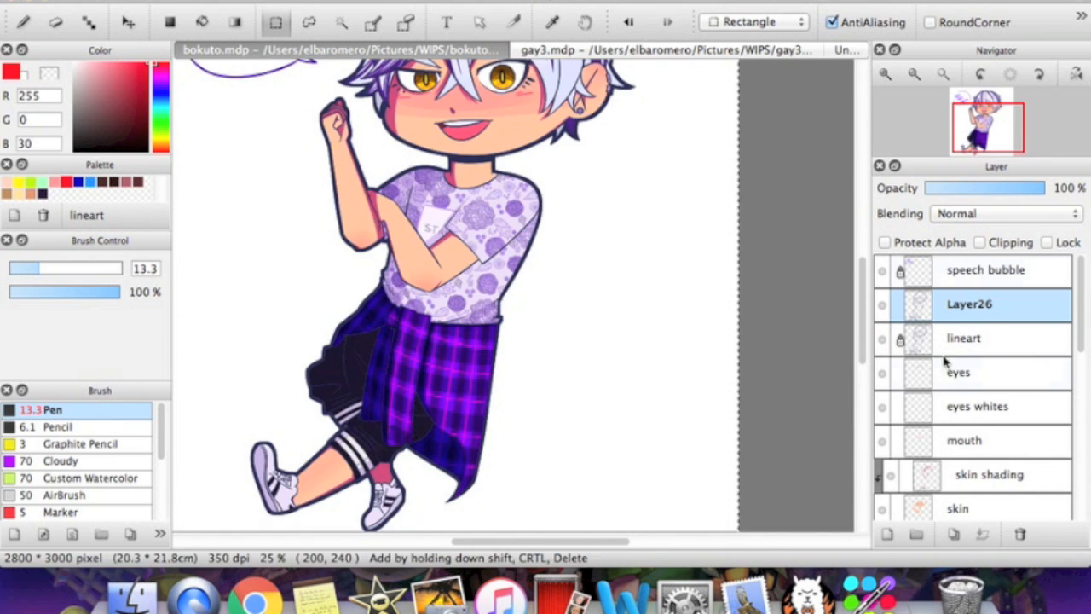
left_click(1020, 533)
left_click(994, 312)
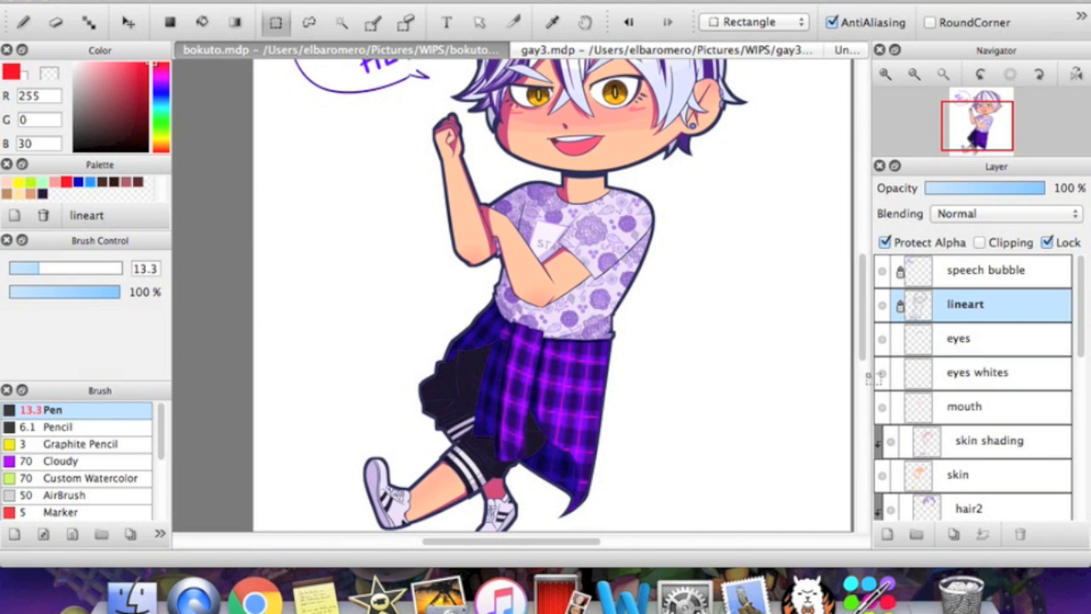
Duplicate the lineart layer, unlock and delete the duplicate, and reselect the original lineart layer
left_click(954, 535)
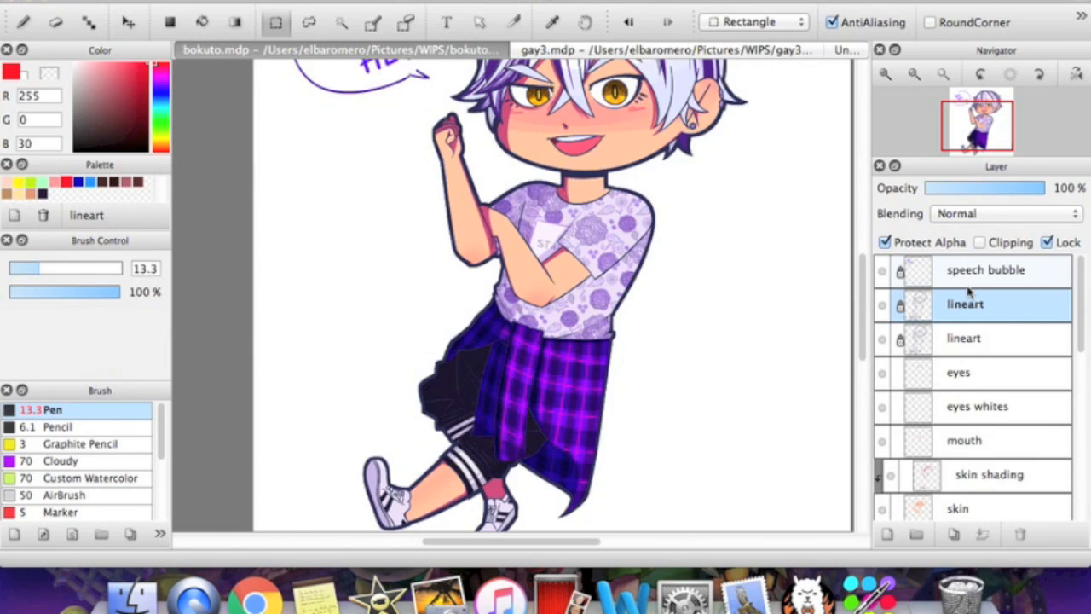
left_click(1058, 238)
left_click(1019, 533)
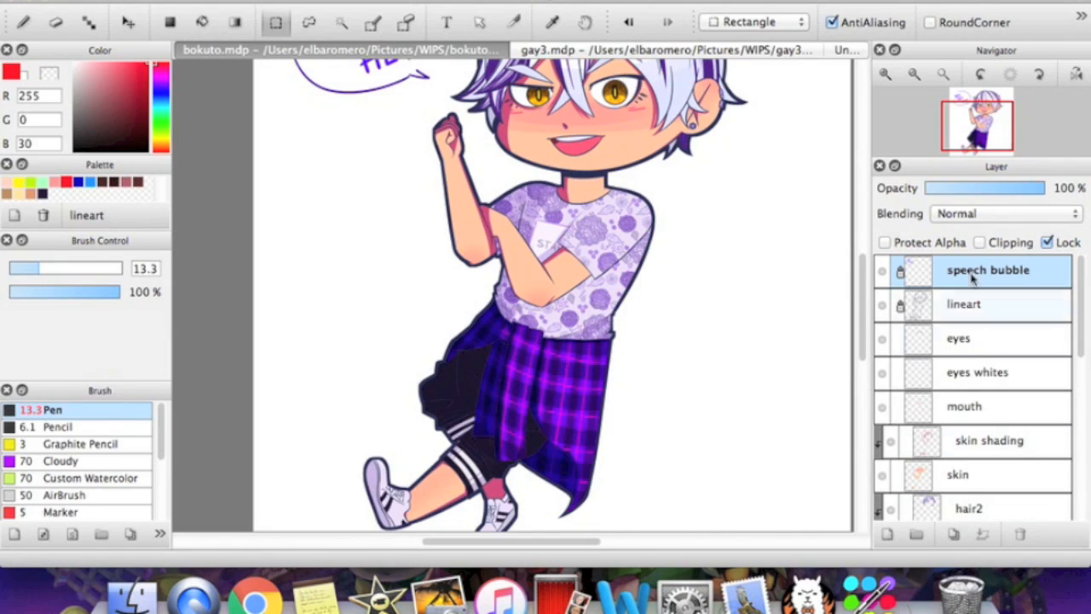
left_click(997, 312)
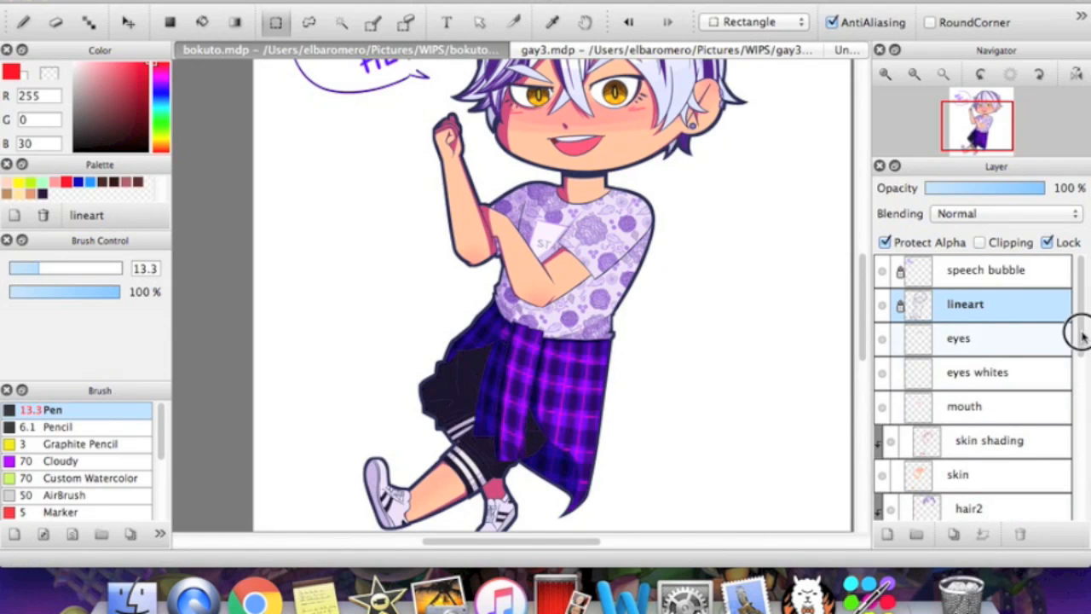
Delete the mouth layer and undo the deletion
left_click_drag(1084, 337, 1079, 358)
left_click(979, 342)
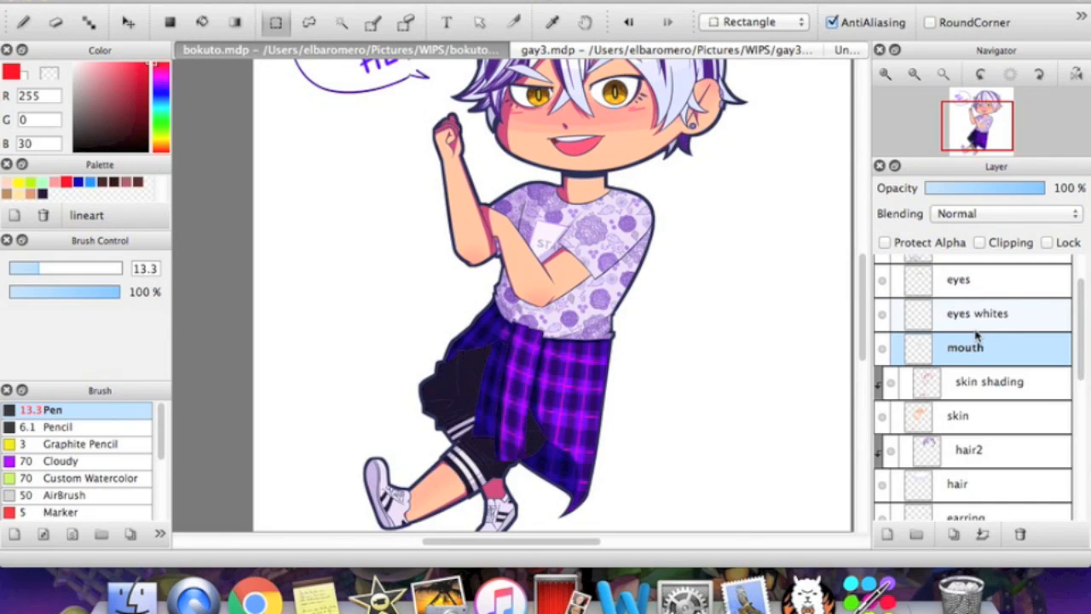
left_click(1020, 534)
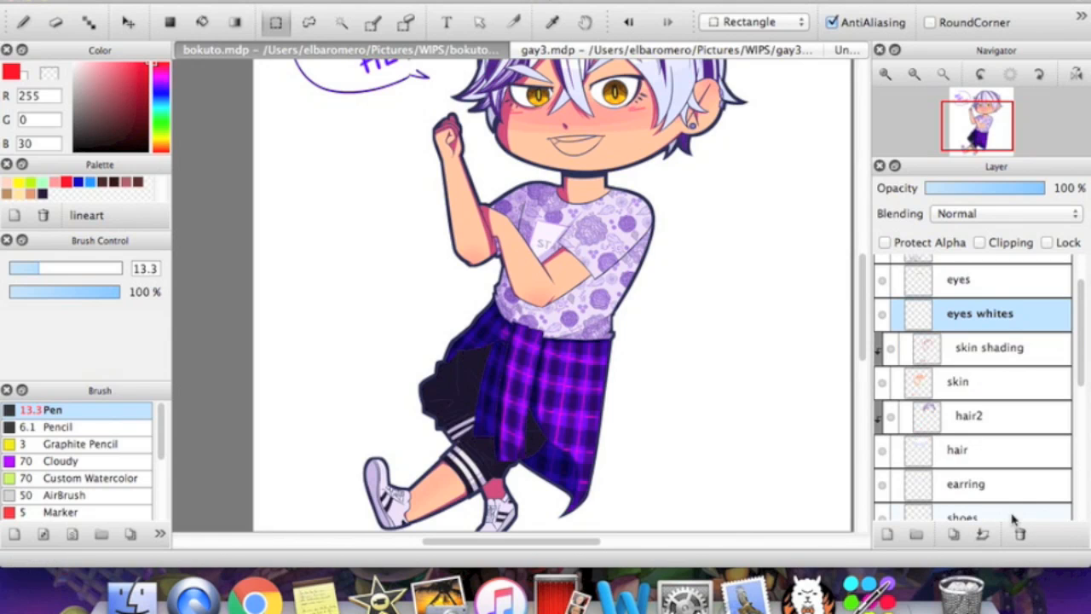
key("super+z")
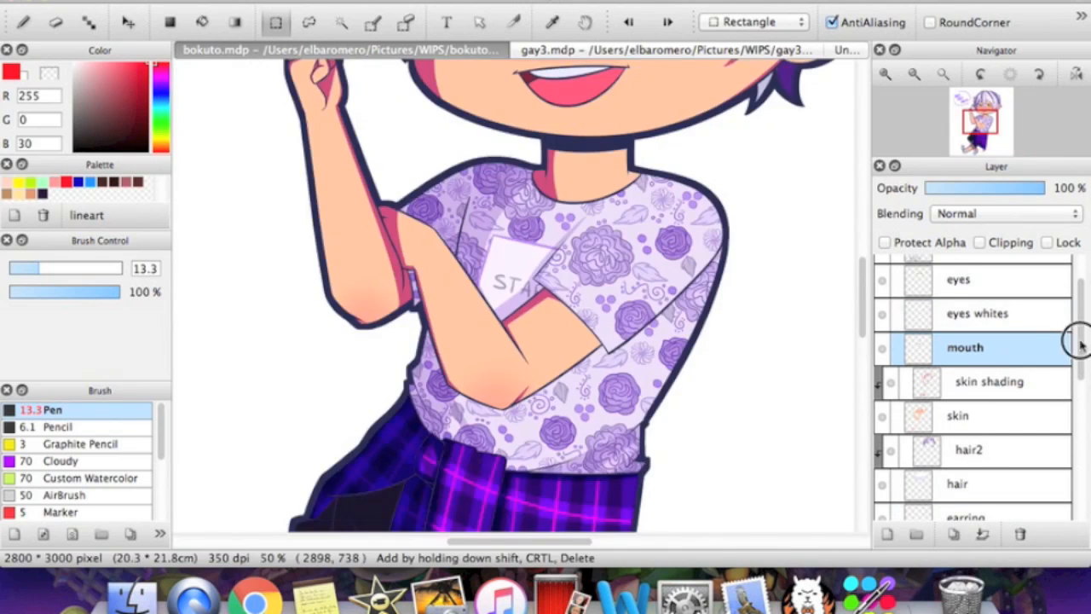
Select the shirt's pattern layer and toggle its visibility to examine what it contributes to the drawing
left_click_drag(1078, 341, 1072, 489)
left_click(1005, 407)
left_click(889, 400)
left_click(889, 399)
left_click(890, 400)
left_click(890, 401)
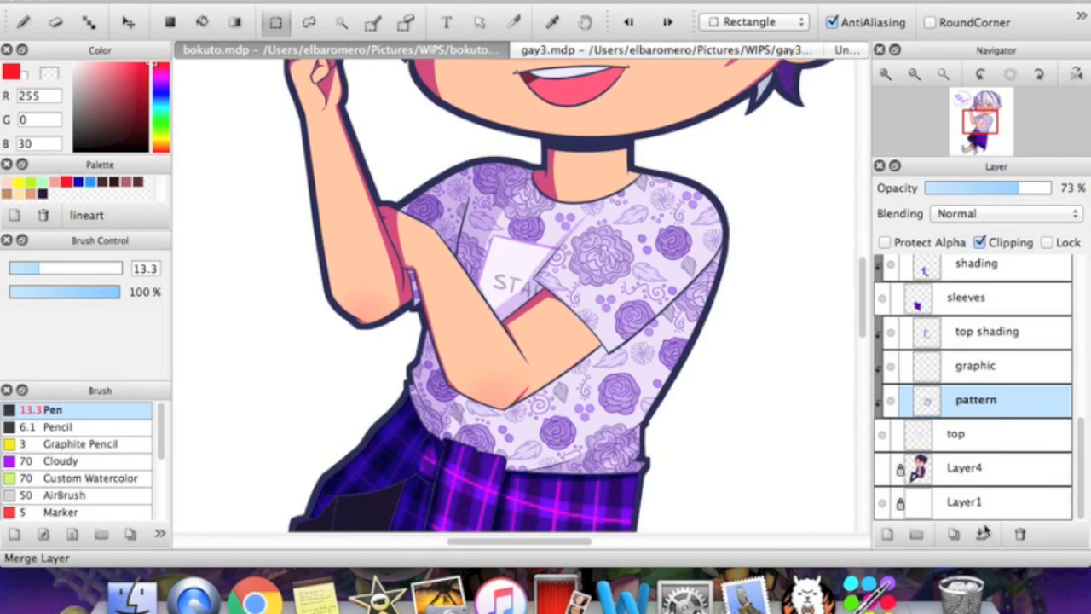
Merge the pattern layer into the top layer, toggle the merged layer's visibility, and undo the merge
left_click(982, 534)
left_click(882, 434)
left_click(882, 435)
key("super+z")
key("super+z")
key("super+z")
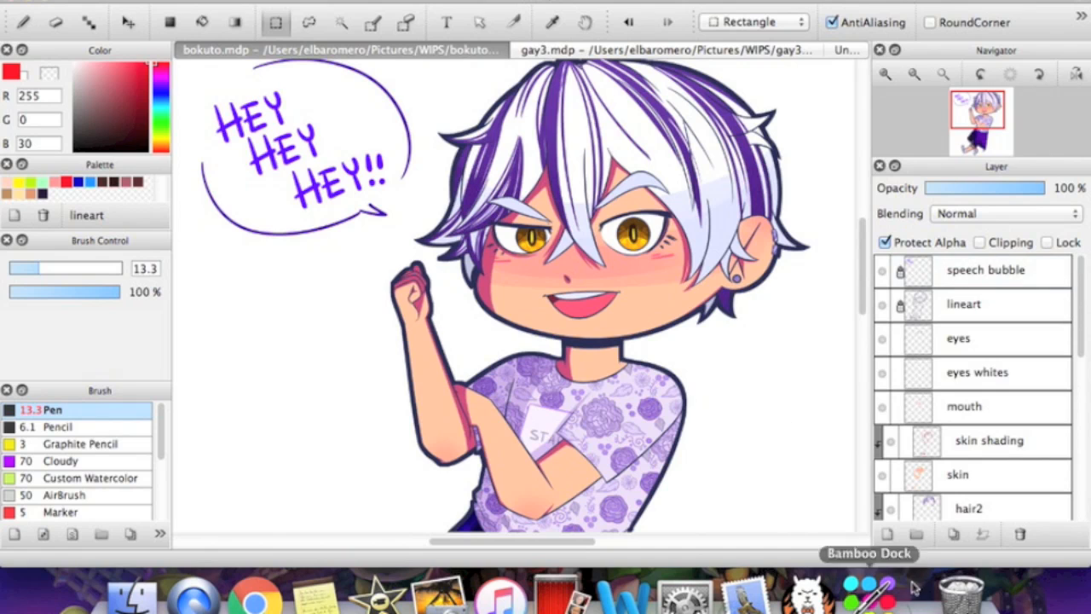
Add a layer folder named "coloring" and place it directly below the lineart layer
mouse_move(1081, 287)
left_mouse_down()
mouse_move(1066, 395)
mouse_move(1074, 472)
mouse_move(1079, 281)
left_mouse_up()
left_click(917, 534)
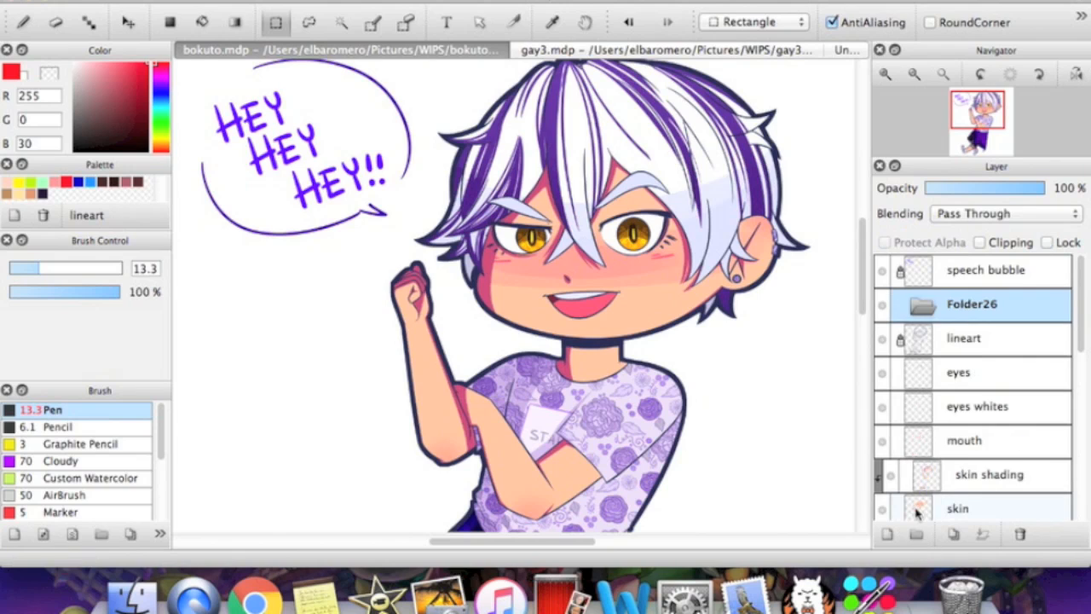
double_click(965, 306)
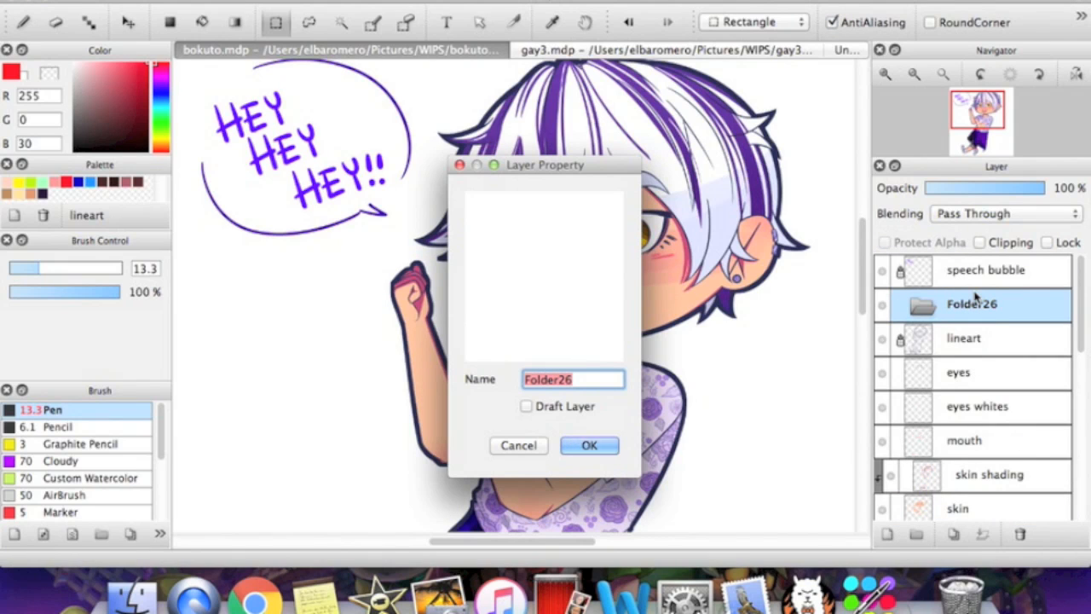
type("coloring")
key("Return")
left_click_drag(976, 298, 929, 330)
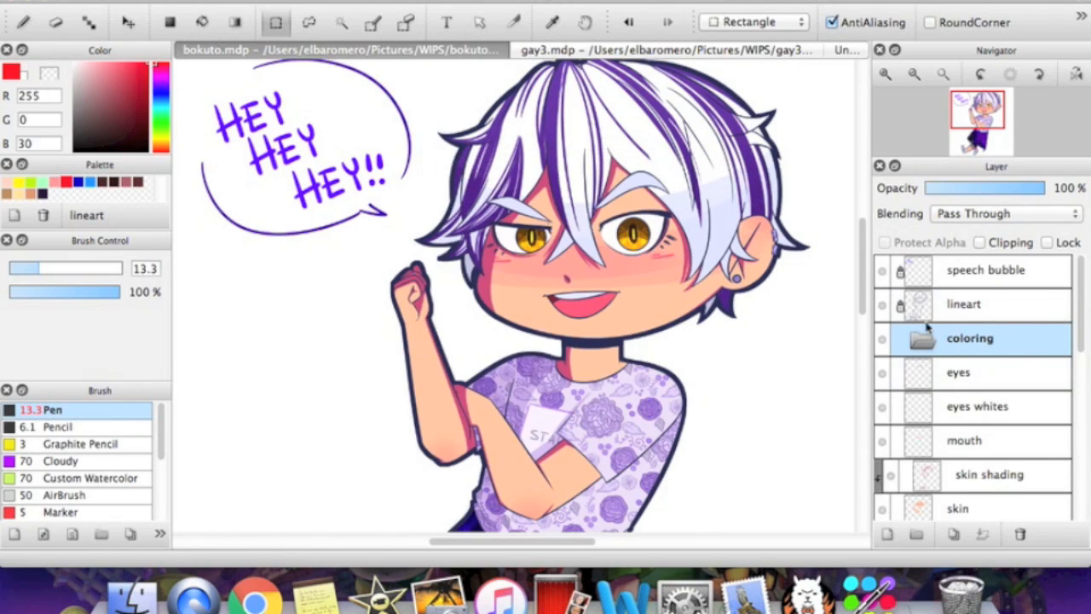
Move the eyes and eyes whites layers into the coloring folder, keeping eyes above eyes whites
left_click(985, 381)
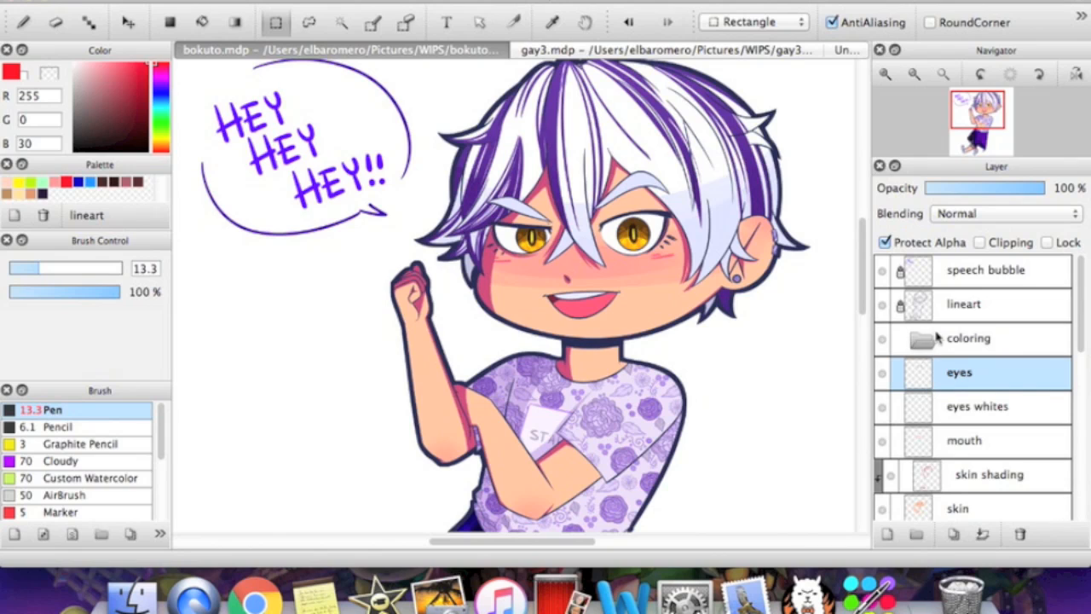
left_click_drag(969, 389, 961, 340)
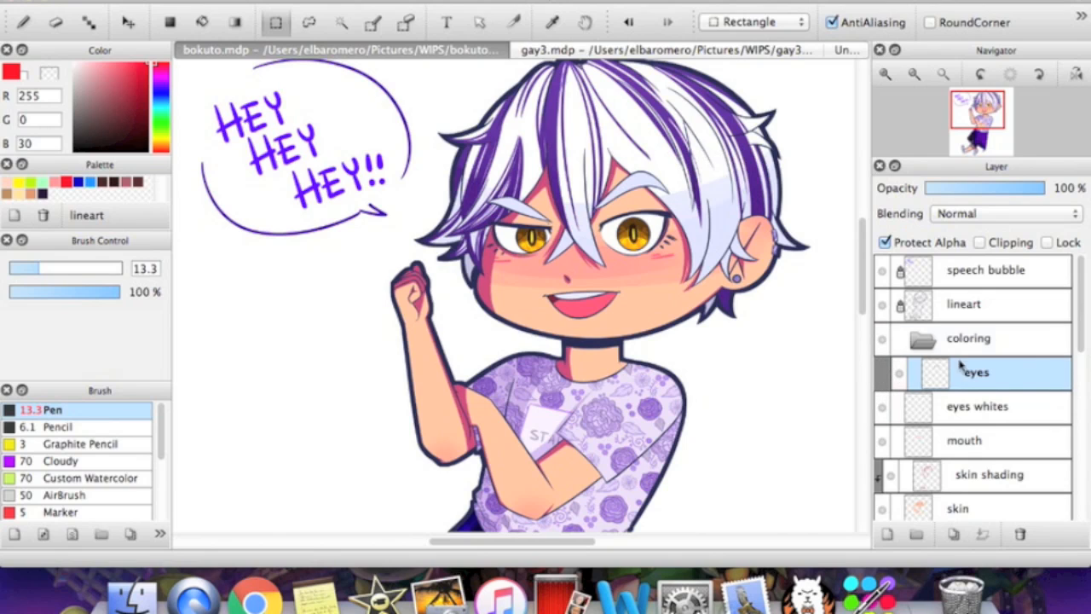
left_click_drag(972, 415, 969, 365)
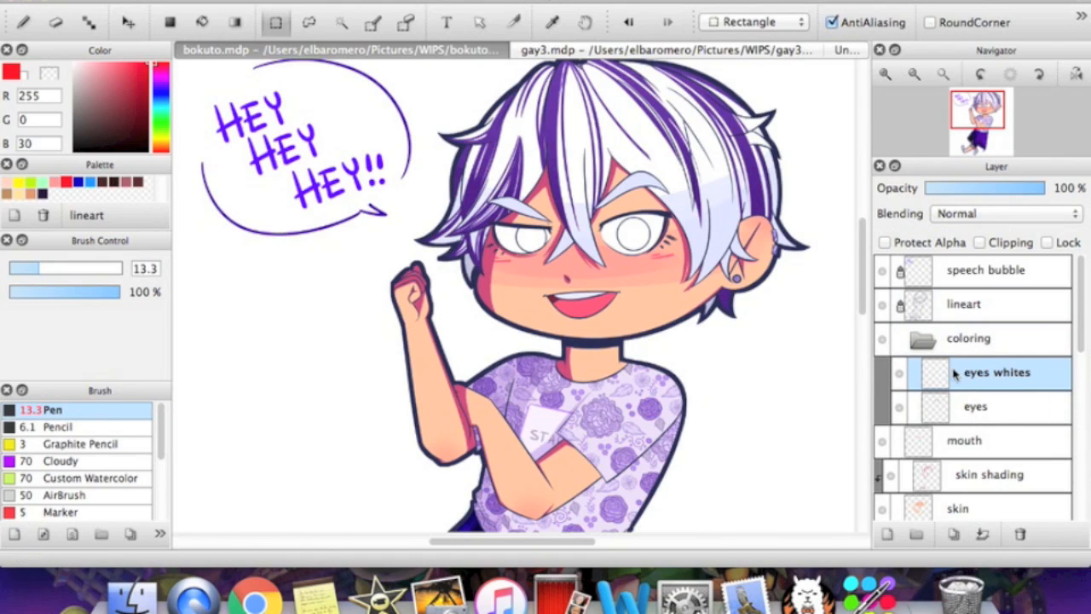
key("super+plus")
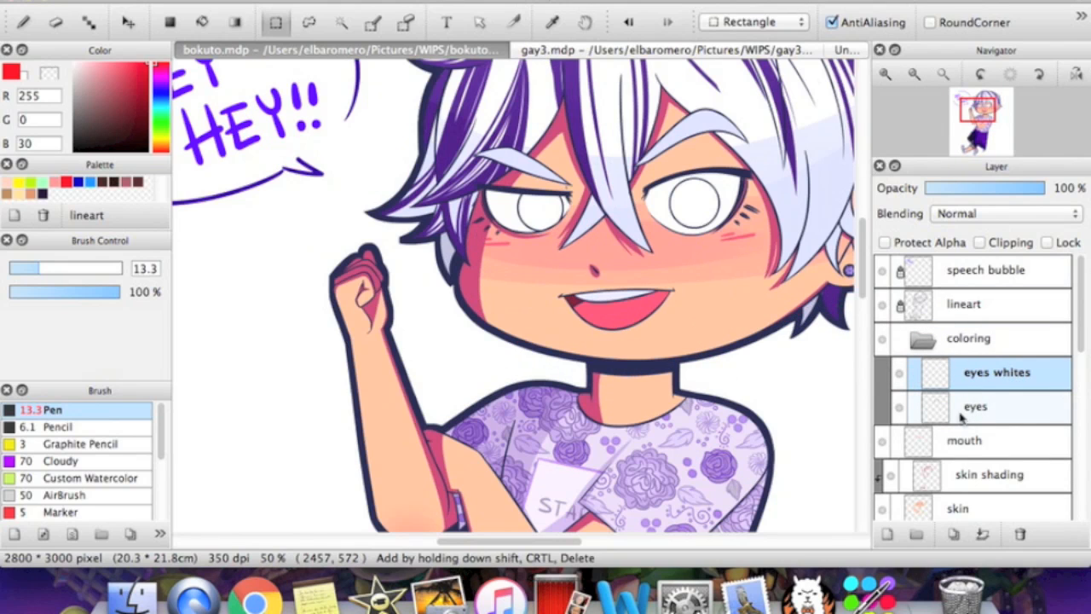
left_click_drag(1002, 412, 1001, 373)
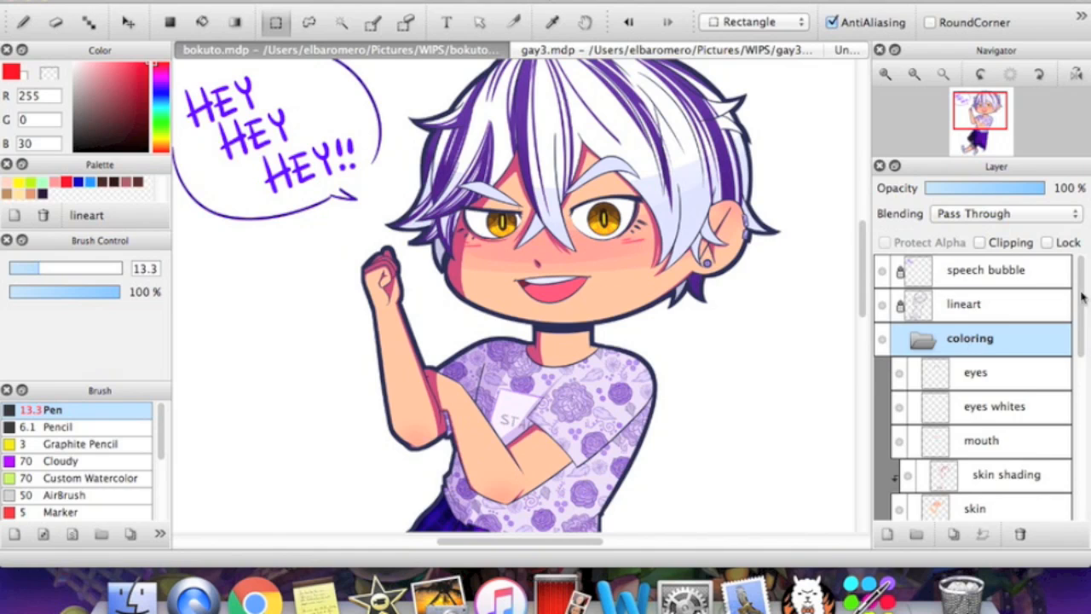
Examine the layers grouped in the coloring folder, and collapse and reopen the folder
scroll(1084, 298, "down", 10)
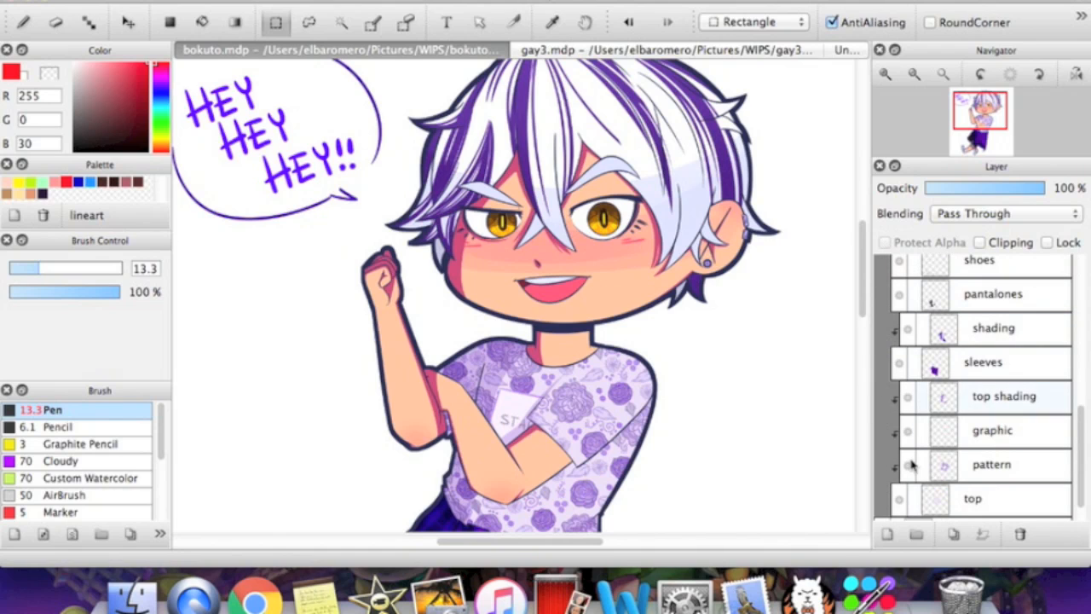
scroll(1084, 434, "down", 2)
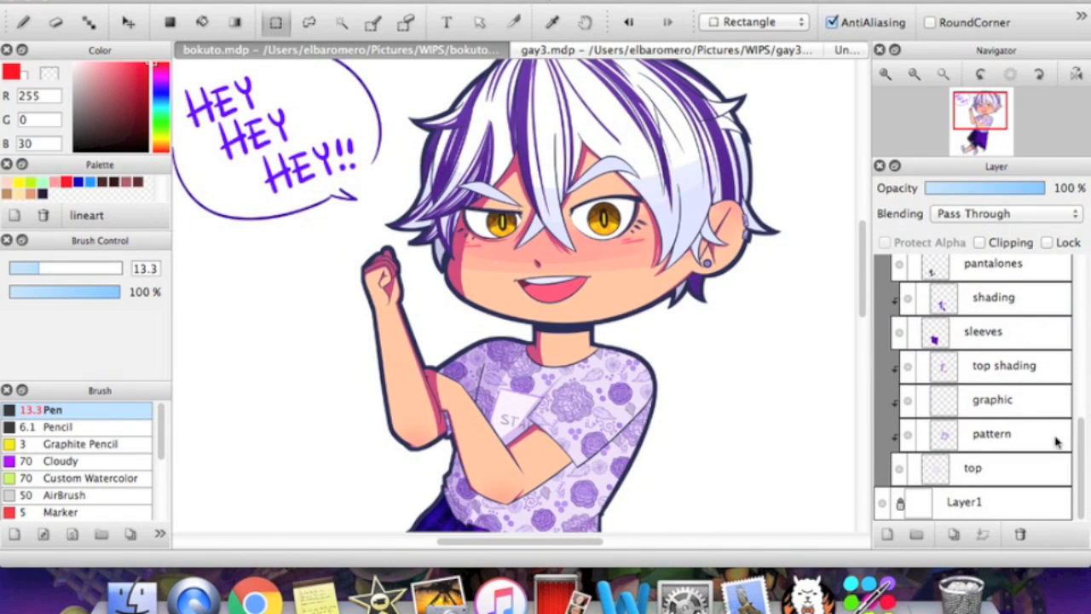
left_click(989, 436)
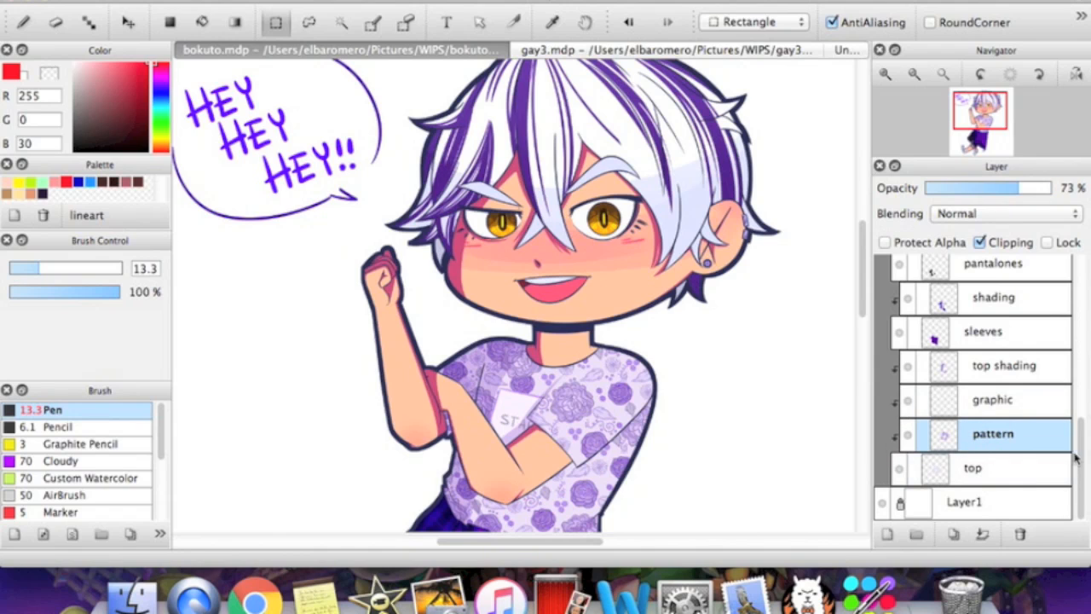
left_click_drag(1079, 470, 1080, 306)
left_click(923, 345)
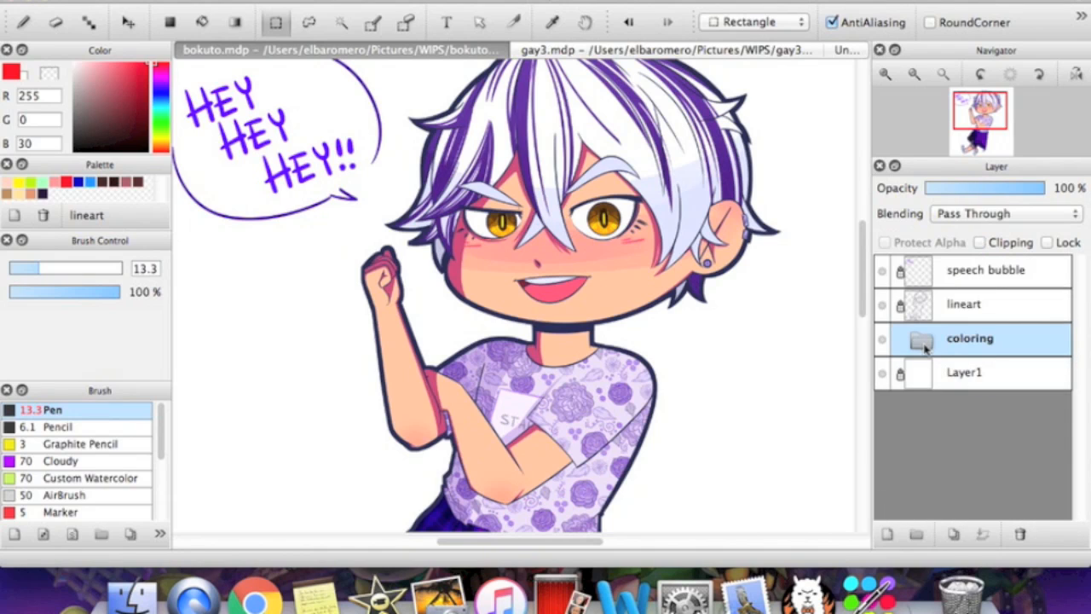
left_click(925, 346)
Add a folder directly above the top shading layer inside the coloring folder and name it "shirt"
left_click_drag(1075, 336, 1071, 496)
left_click(989, 363)
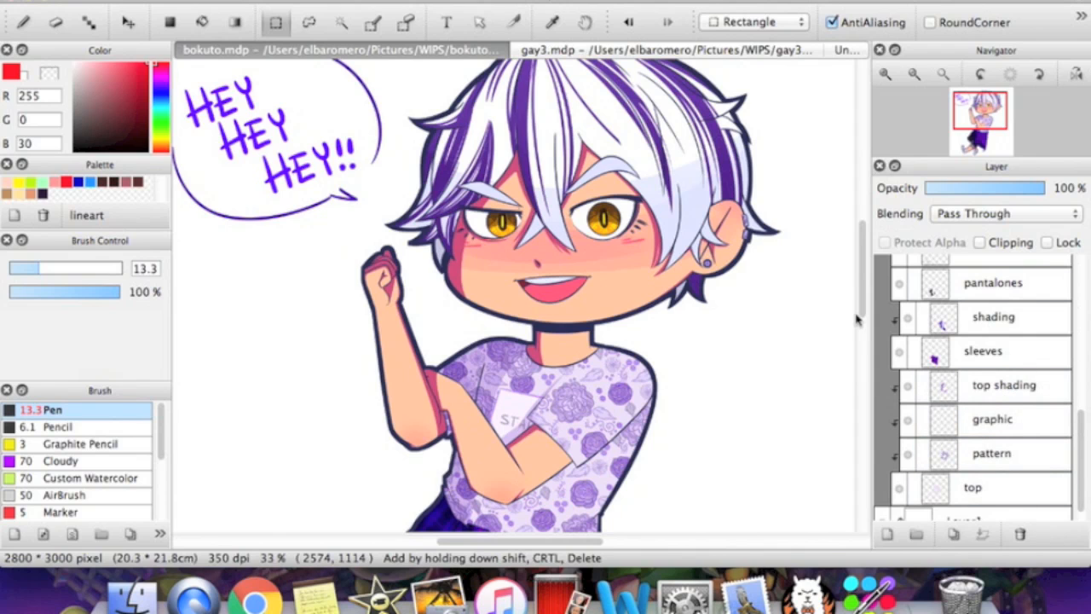
left_click_drag(857, 304, 859, 352)
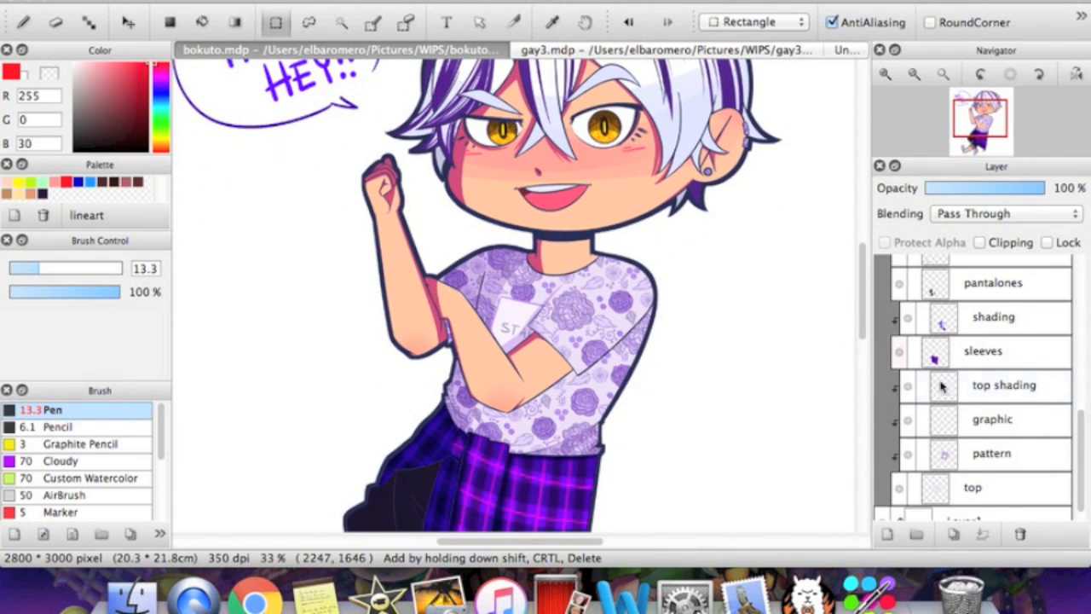
left_click(987, 385)
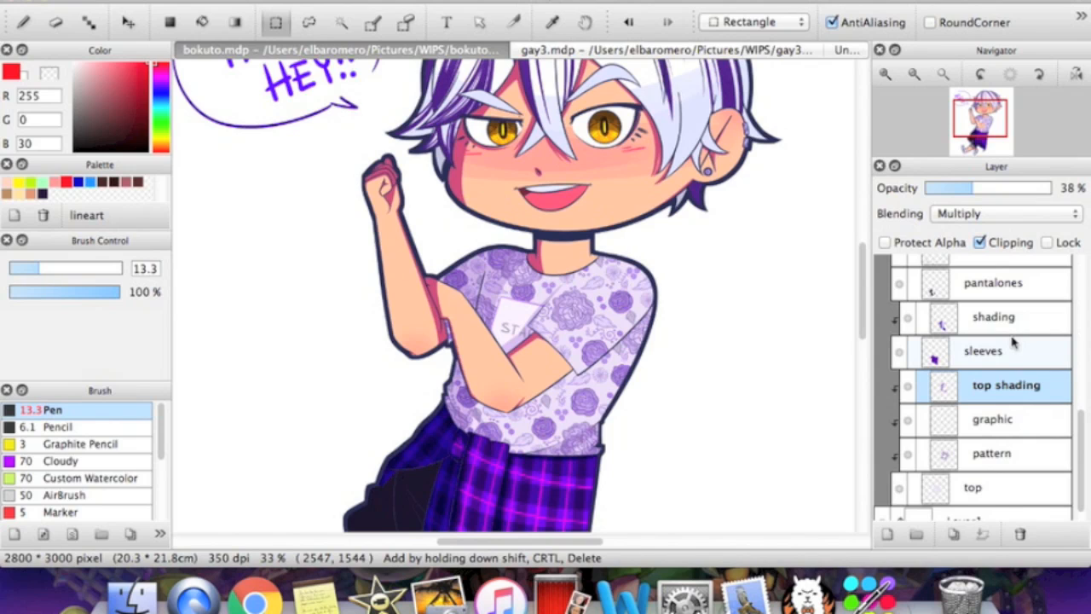
left_click(917, 535)
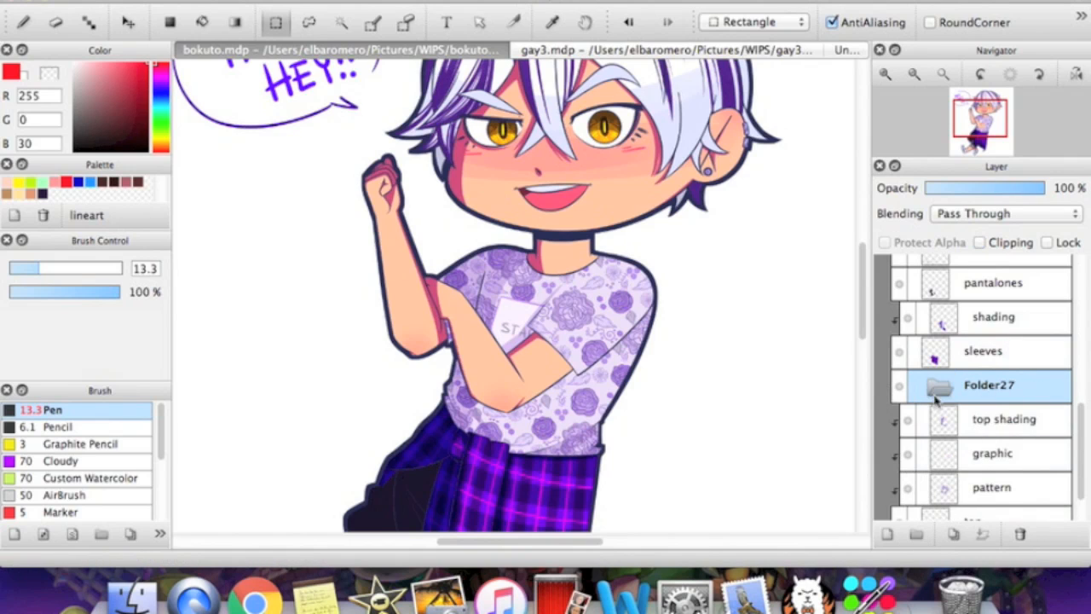
double_click(995, 389)
type("shir")
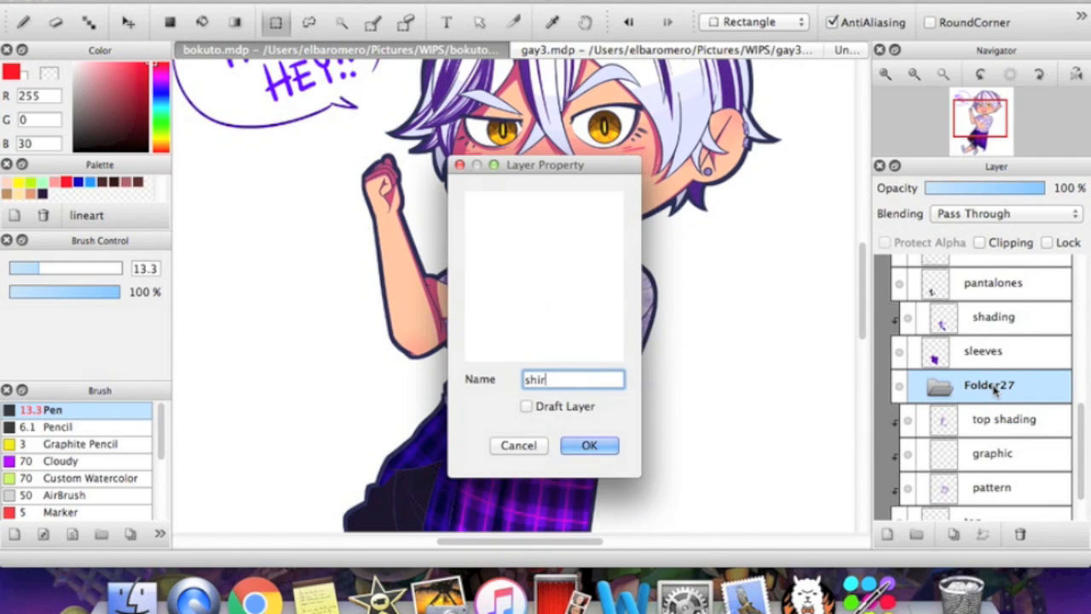
type("t")
key("Return")
Move the top shading, graphic, pattern and top layers into the shirt folder and collapse it
left_click_drag(993, 417, 980, 385)
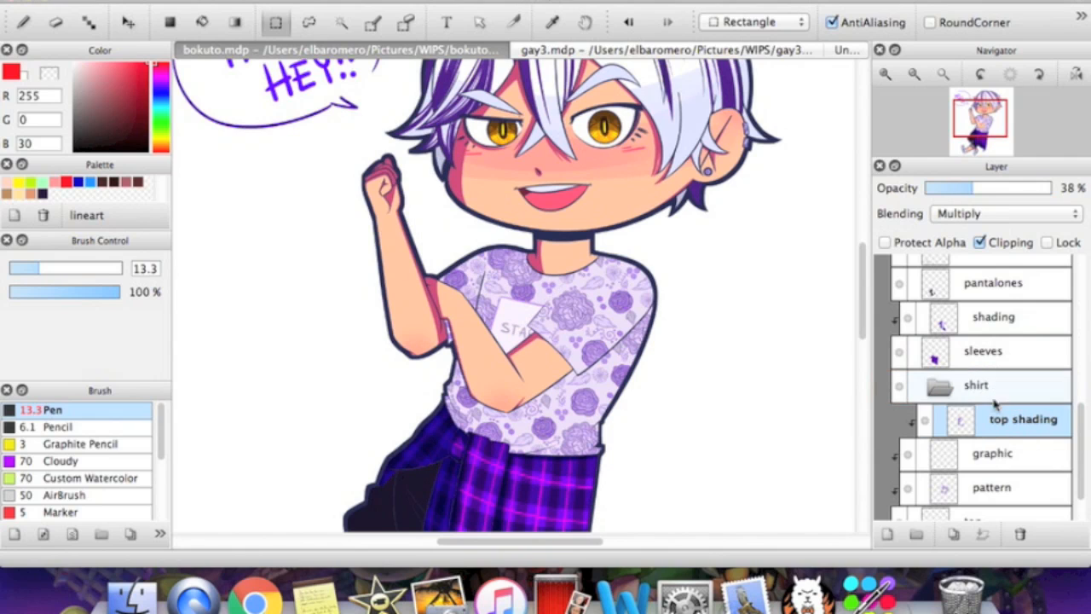
left_click_drag(989, 453, 996, 394)
left_click_drag(989, 494, 1001, 417)
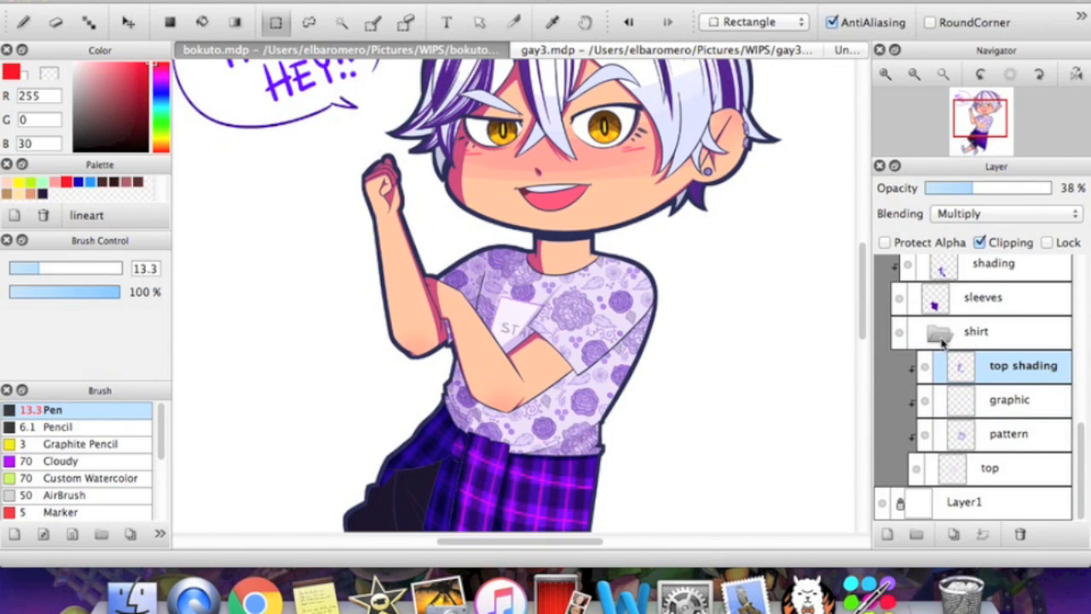
left_click(941, 332)
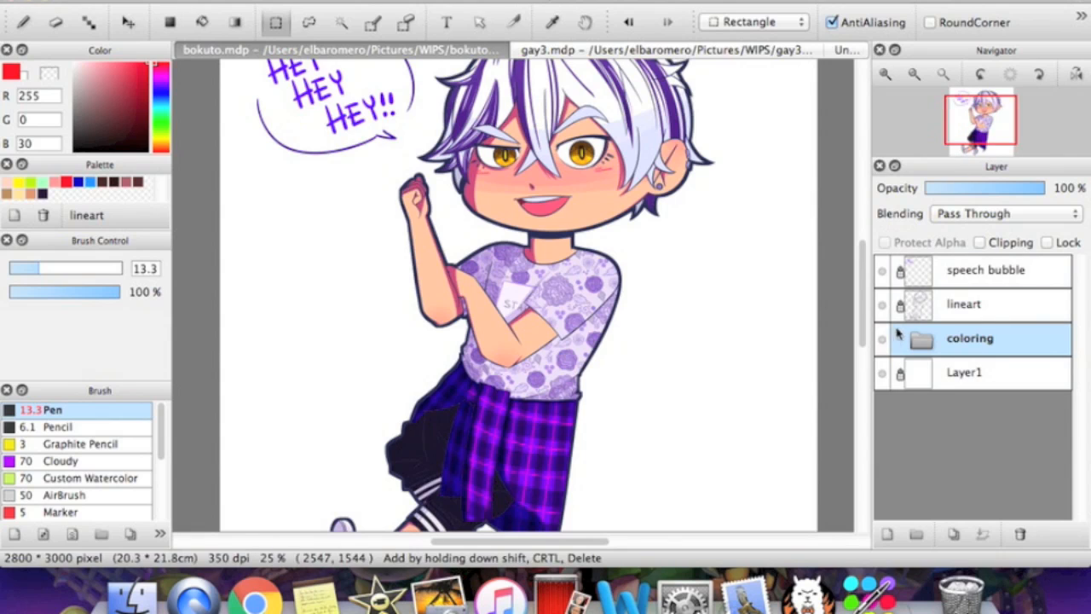
Toggle the visibility of the coloring folder off and on, and expand the folder to show its layers
left_click(882, 340)
left_click(883, 339)
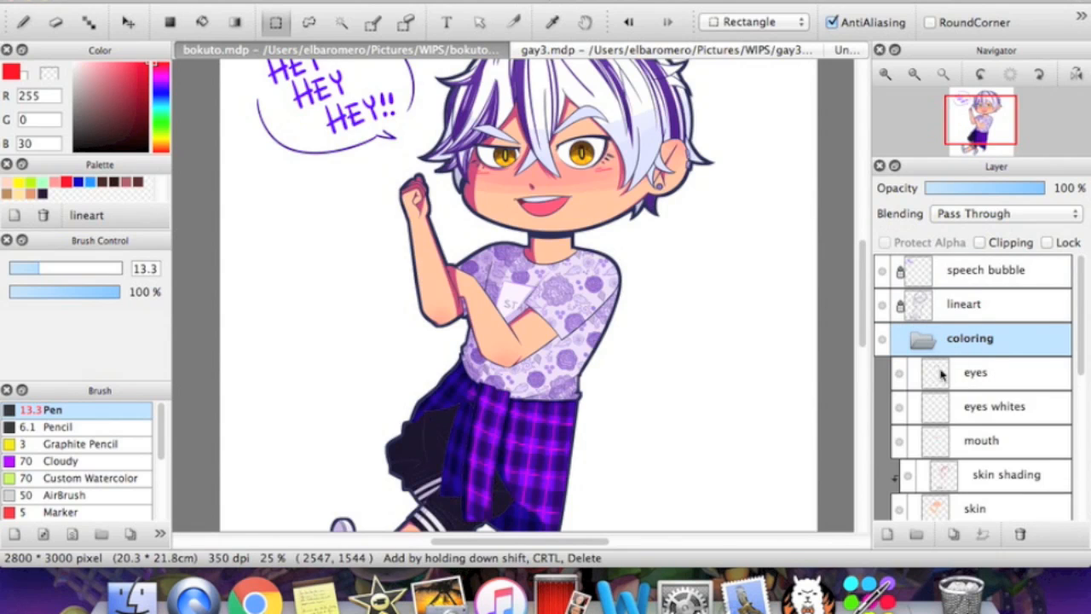
left_click(922, 340)
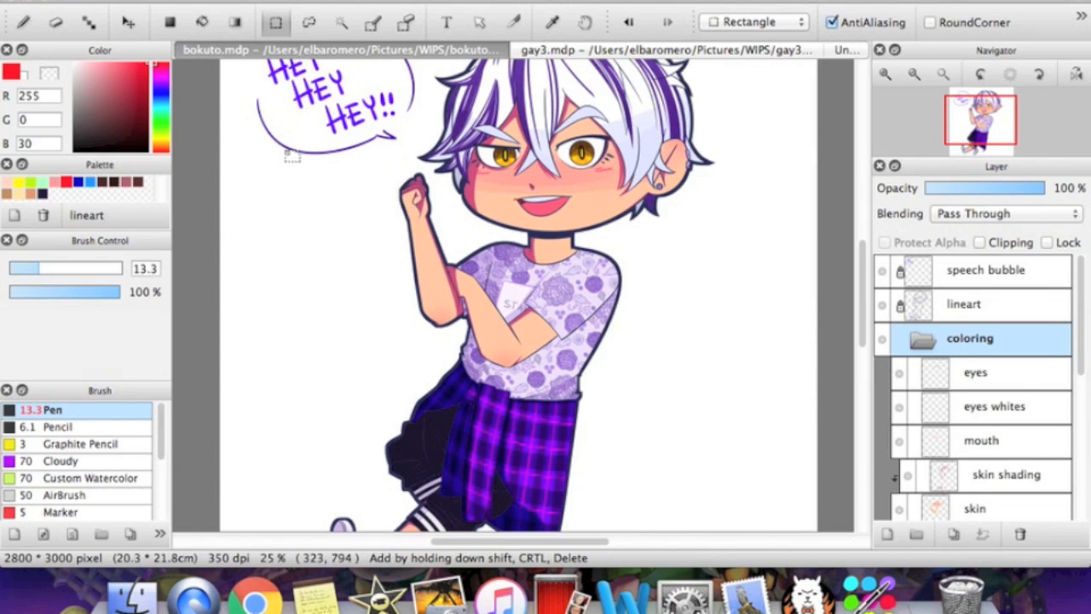
Merge the coloring folder into a single layer and undo the merge
left_click(212, 0)
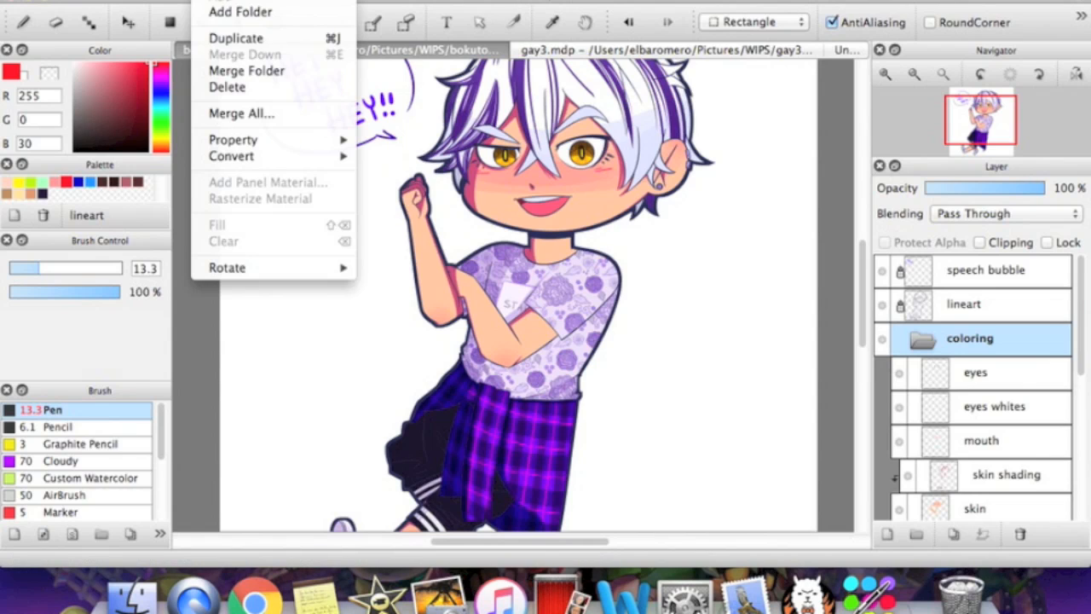
left_click(246, 73)
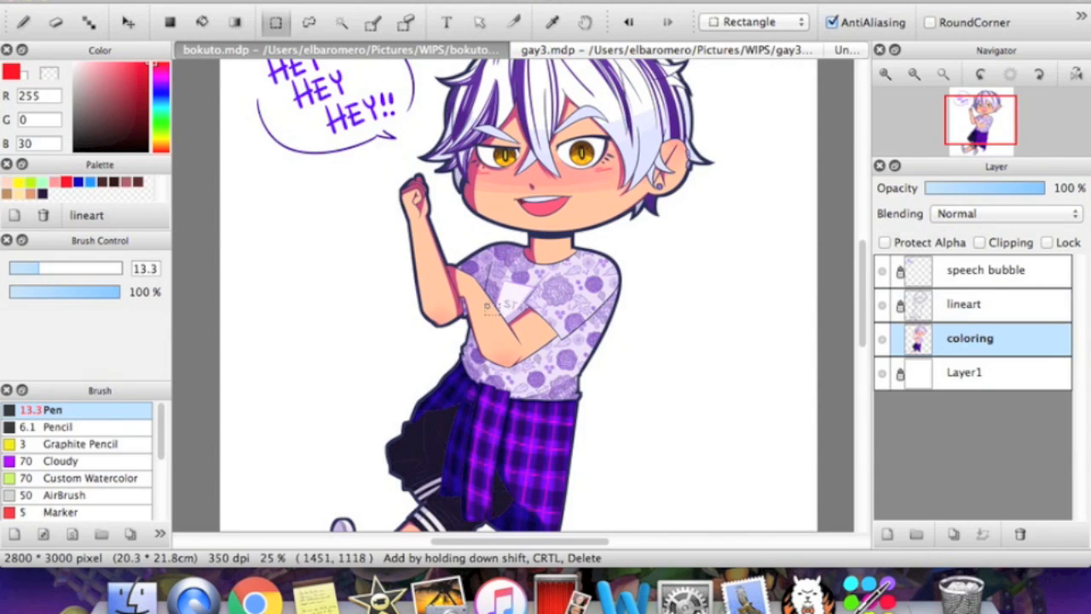
key("super+z")
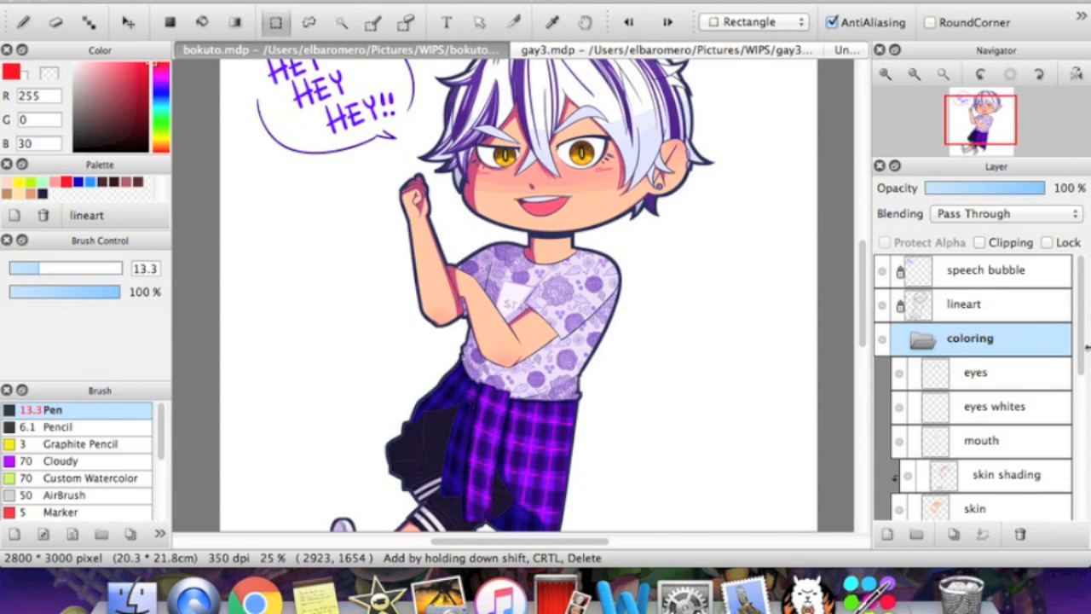
Look through the layer commands available for the coloring folder and expand the folder
left_click(212, 0)
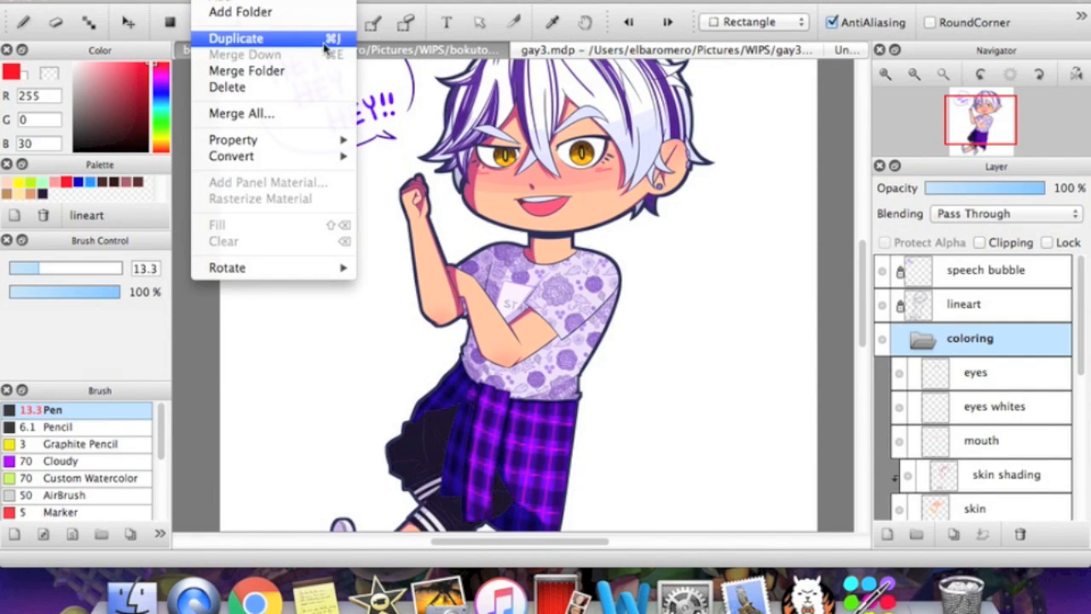
mouse_move(314, 273)
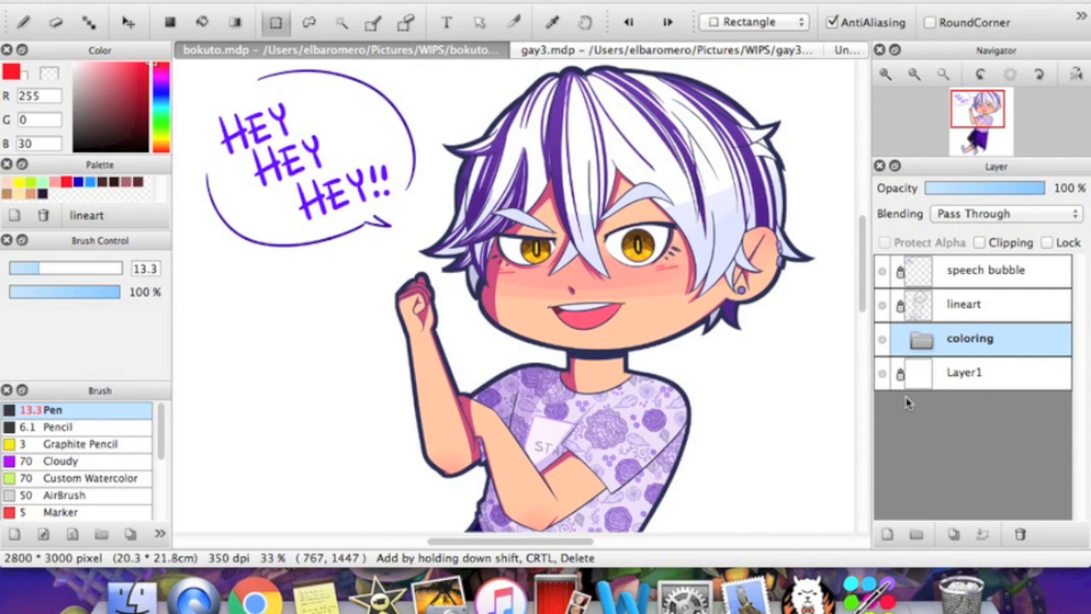
left_click(882, 351)
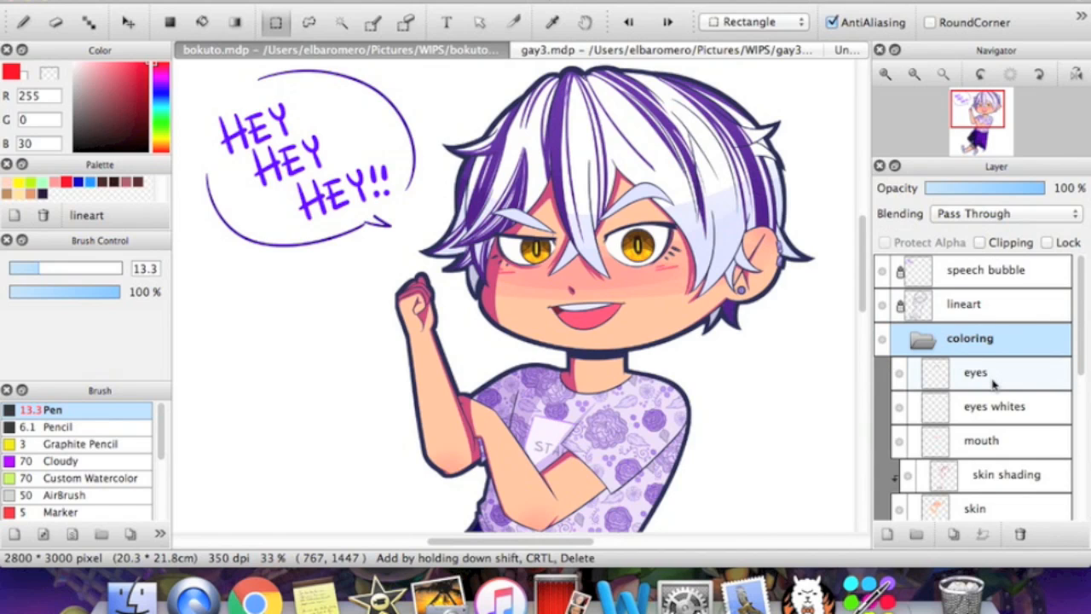
Examine the file formats offered for saving the illustration under a new name, and leave without saving
left_click(132, 0)
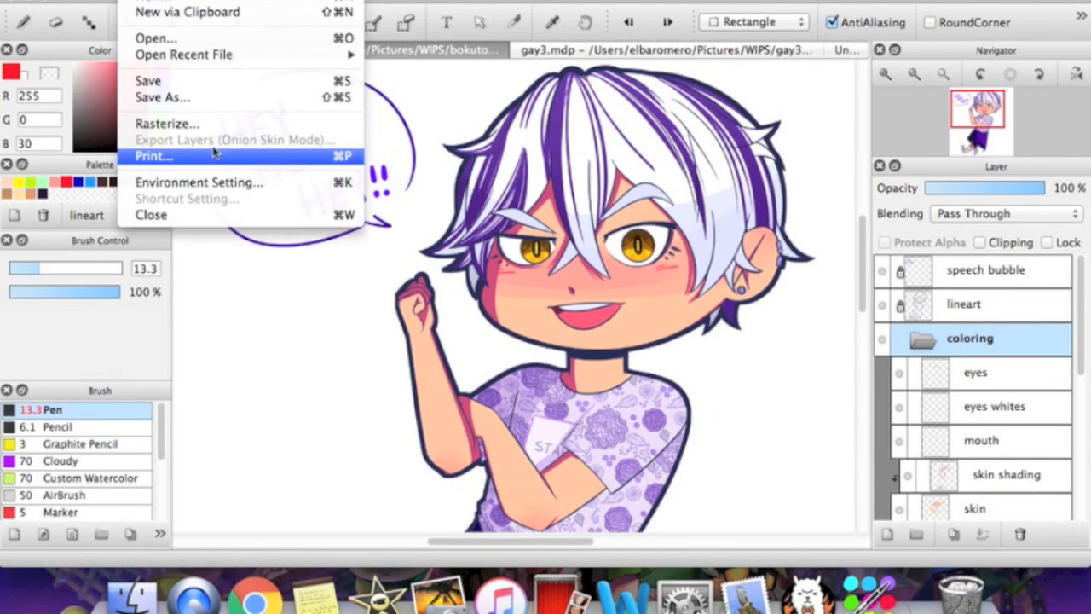
left_click(197, 98)
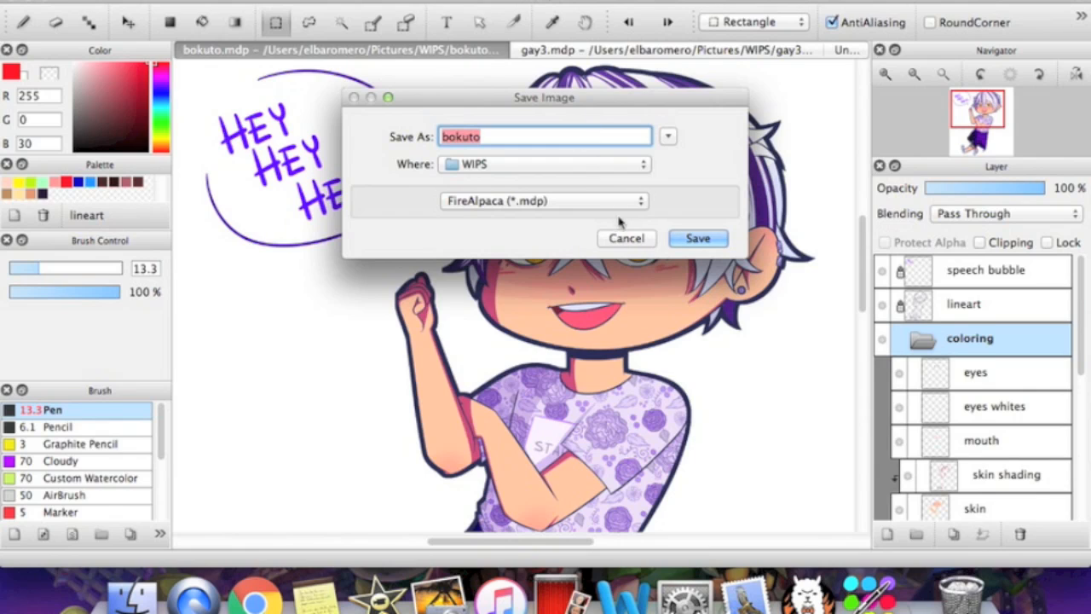
left_click(620, 203)
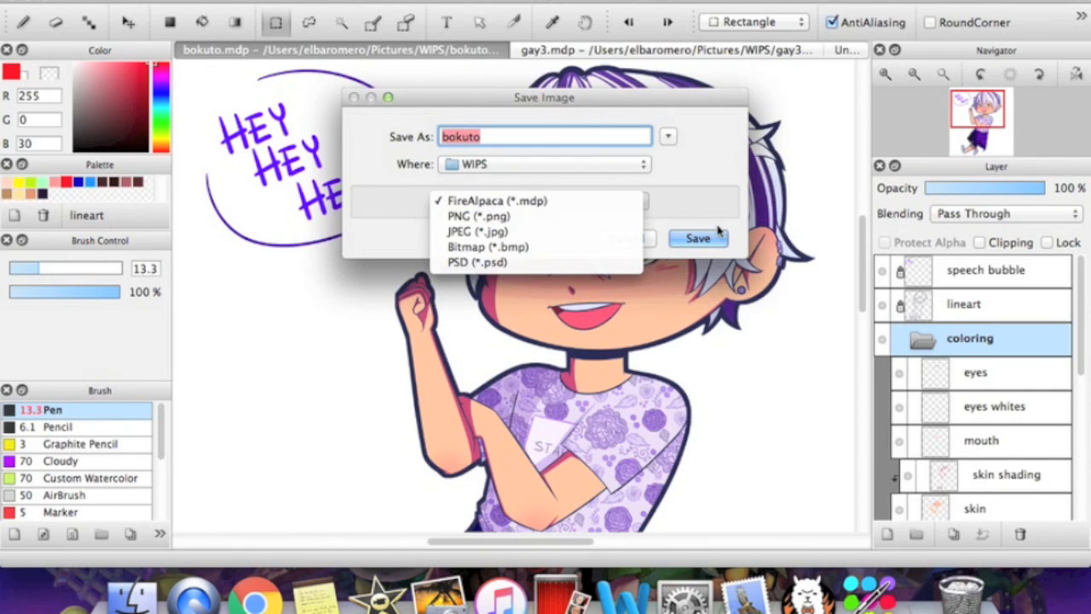
left_click(558, 201)
left_click(610, 203)
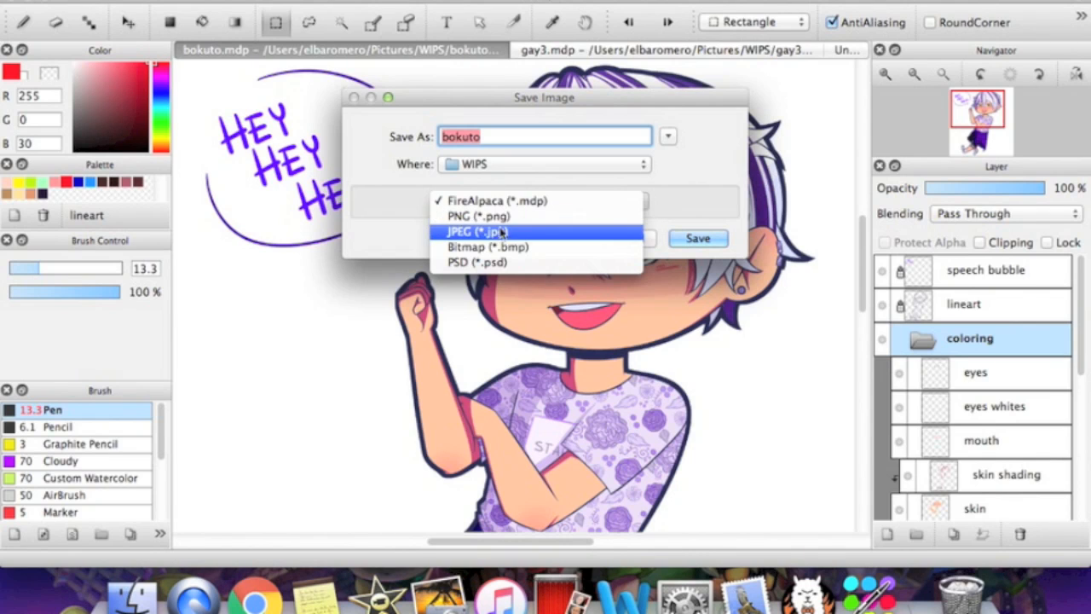
left_click(708, 184)
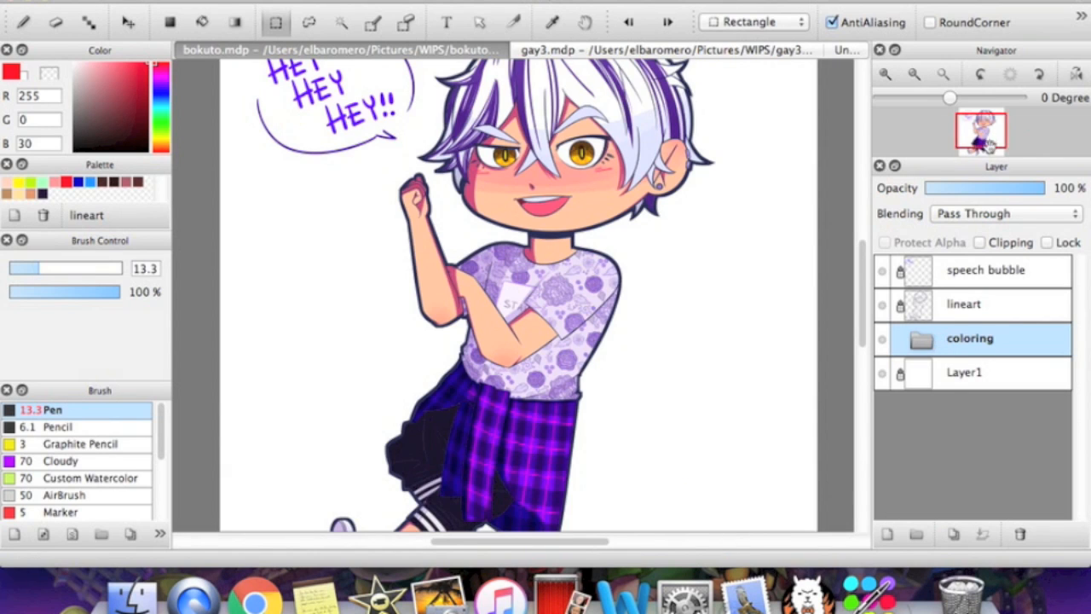
left_click(977, 143)
left_click_drag(976, 143, 977, 117)
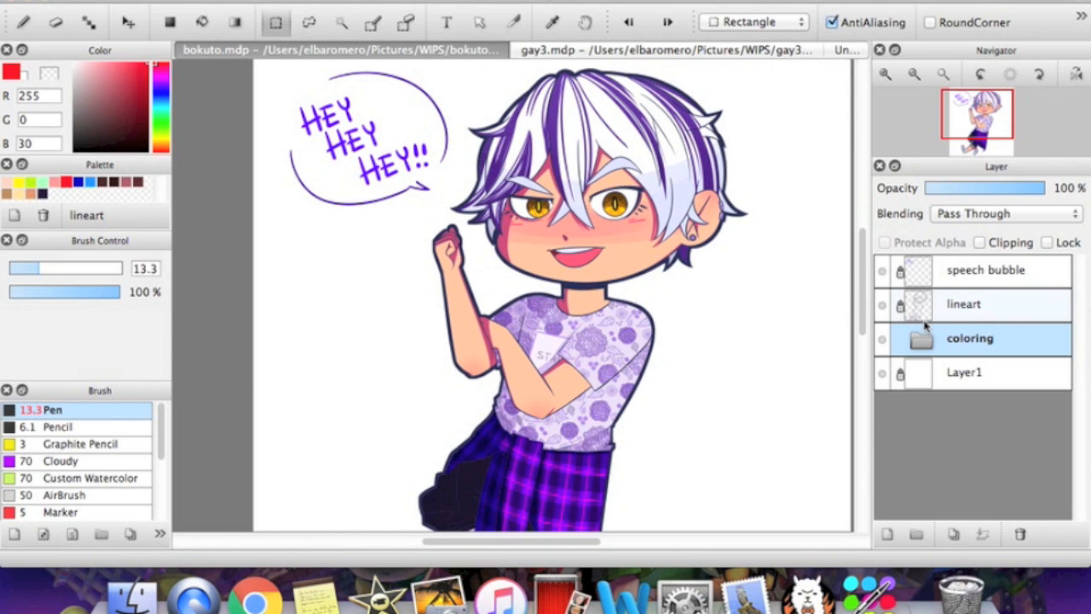
left_click_drag(866, 248, 867, 245)
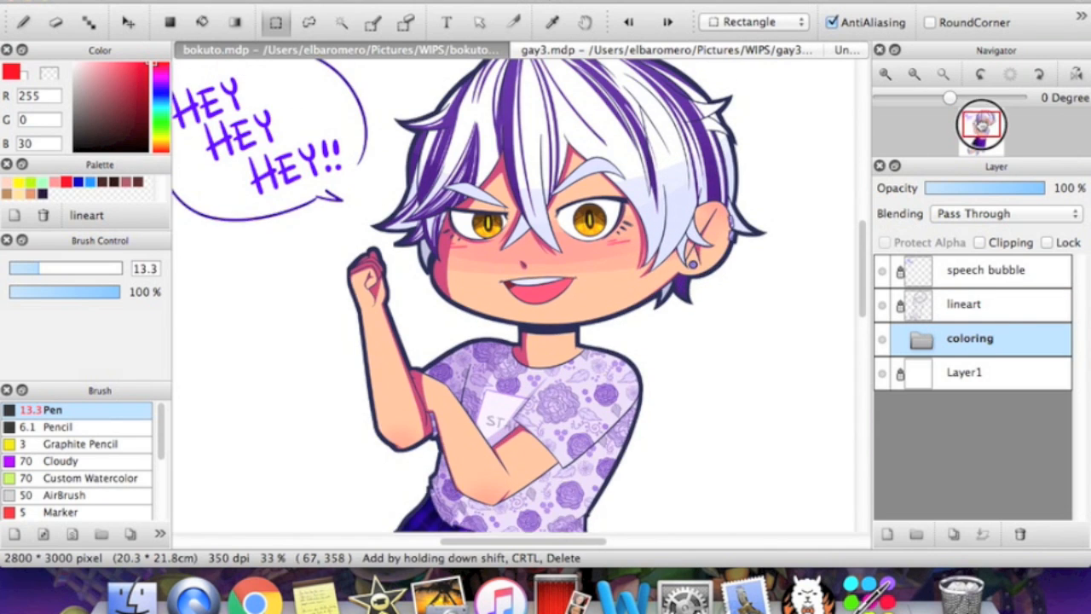
left_click_drag(981, 123, 980, 118)
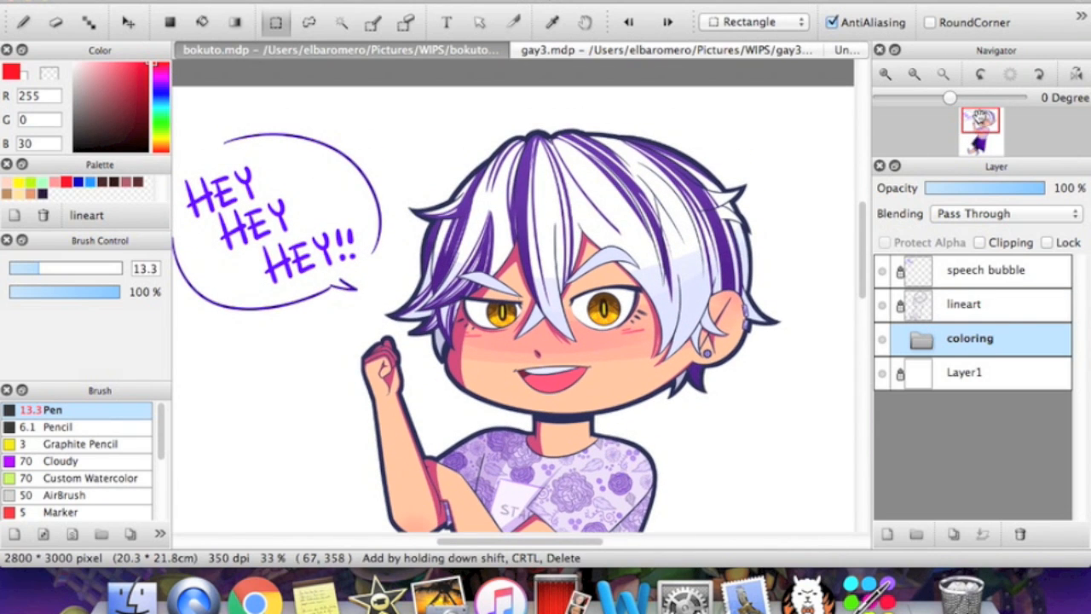
left_click_drag(861, 226, 864, 244)
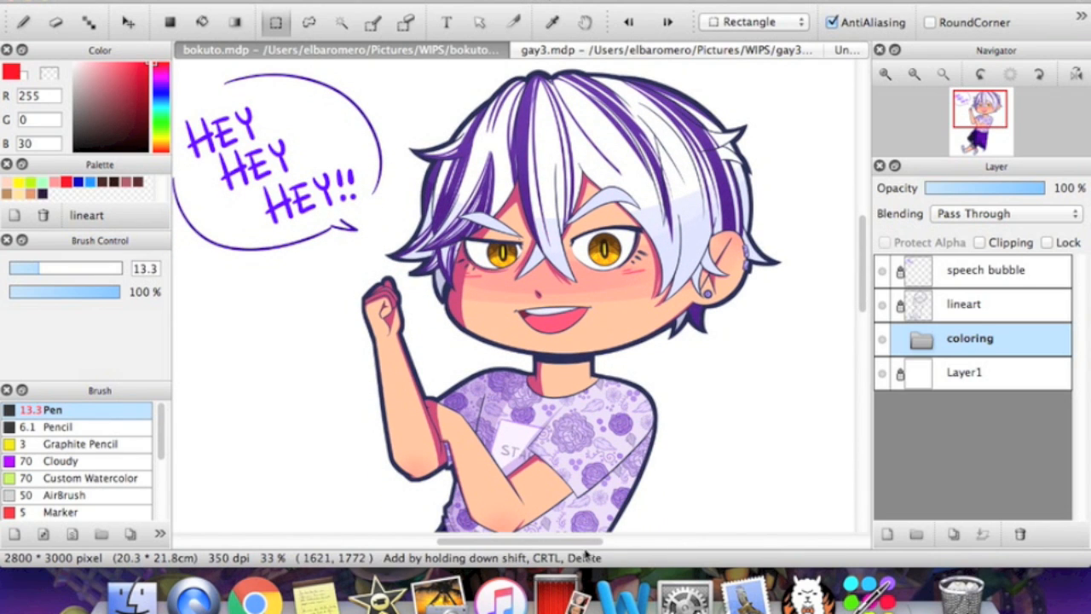
left_click_drag(579, 542, 567, 543)
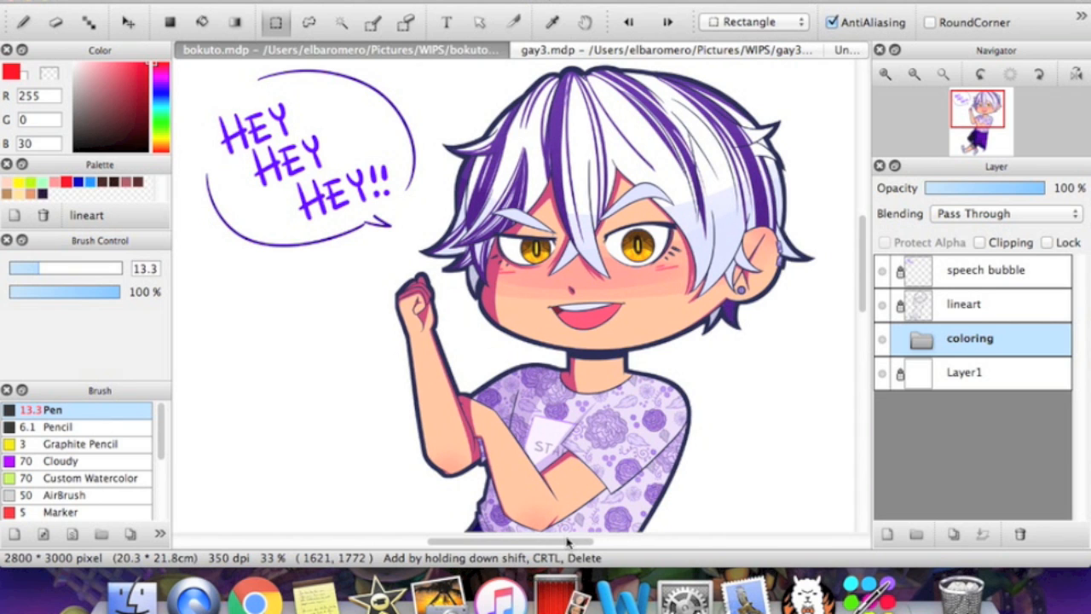